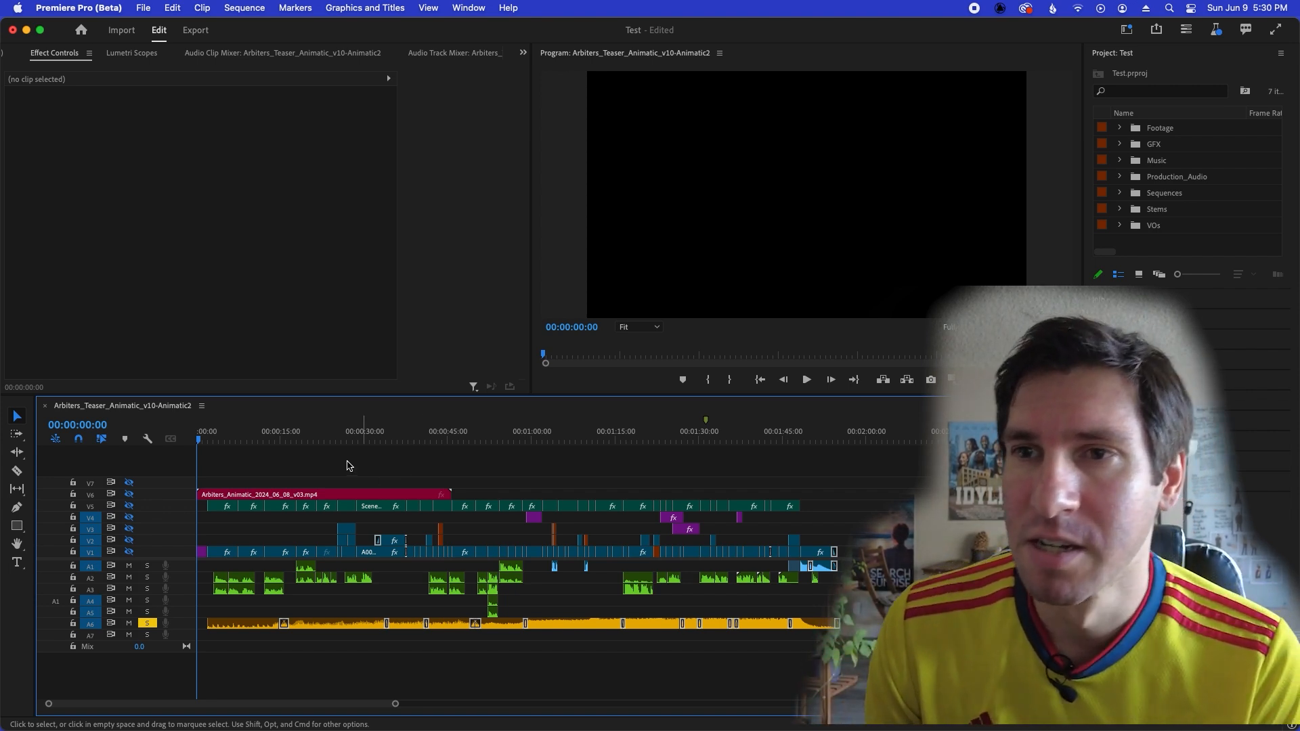
Turn off solo on audio track A6 and move the playhead to 00:00:24:15.
left_click_drag(285, 435, 668, 437)
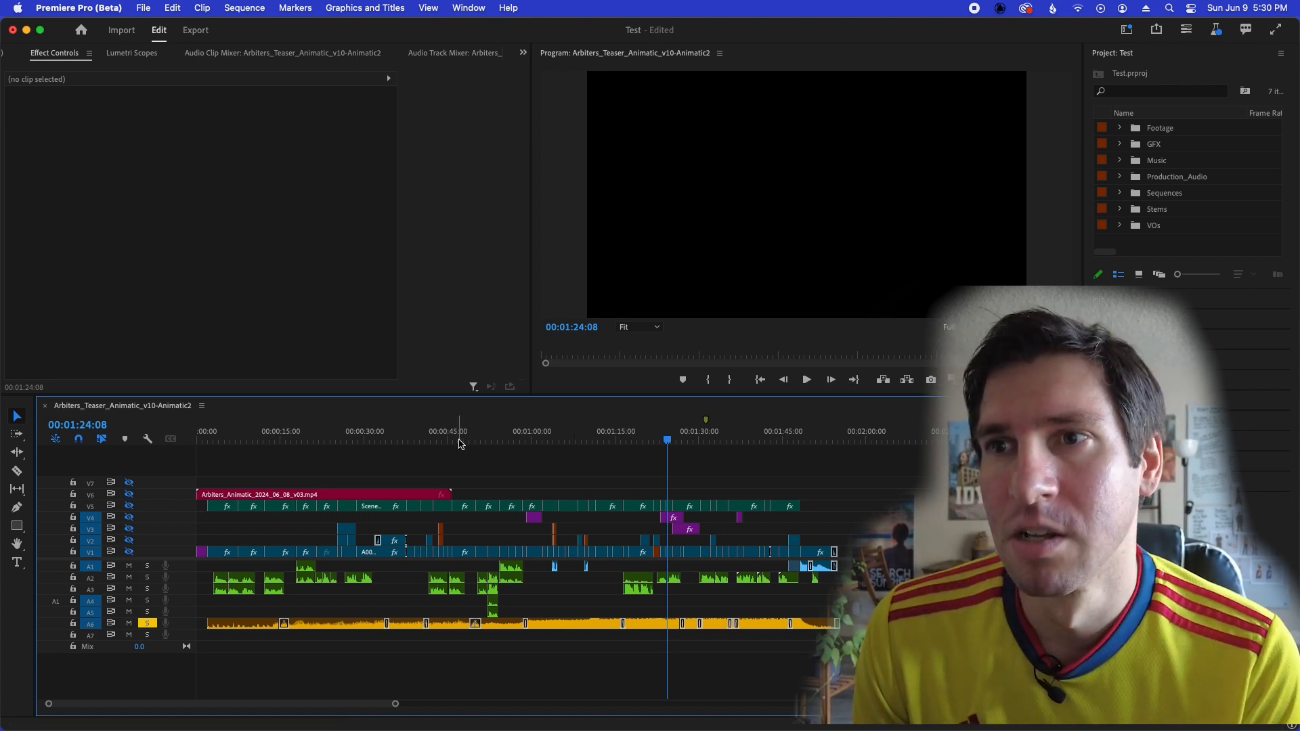
left_click_drag(411, 437, 229, 441)
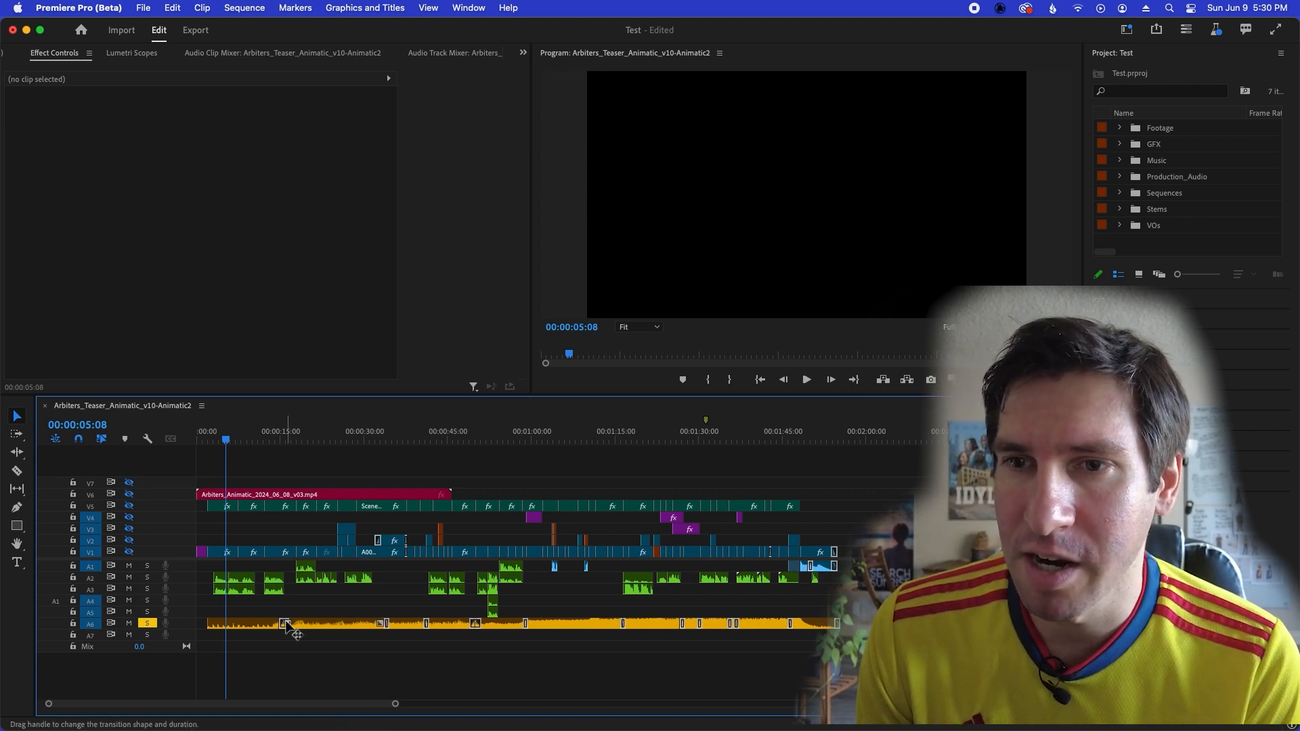
left_click(147, 623)
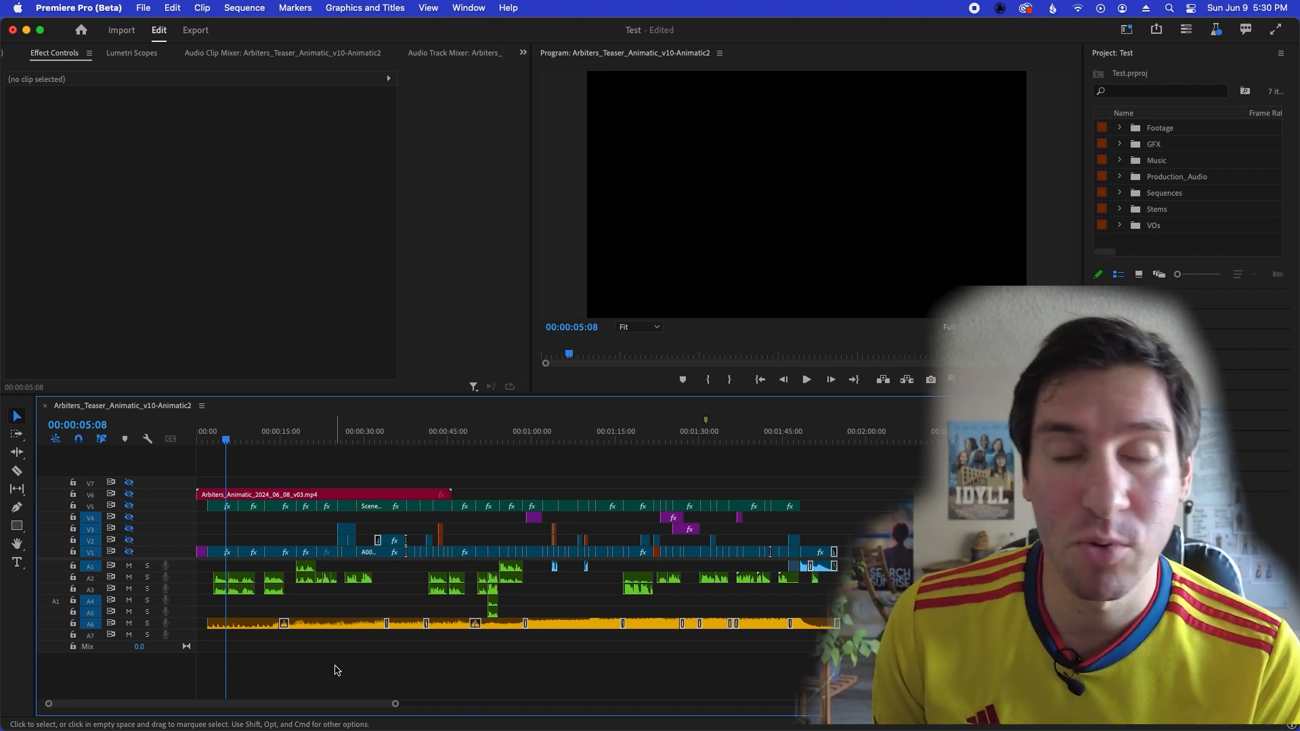
left_click(210, 438)
left_click_drag(209, 439, 334, 447)
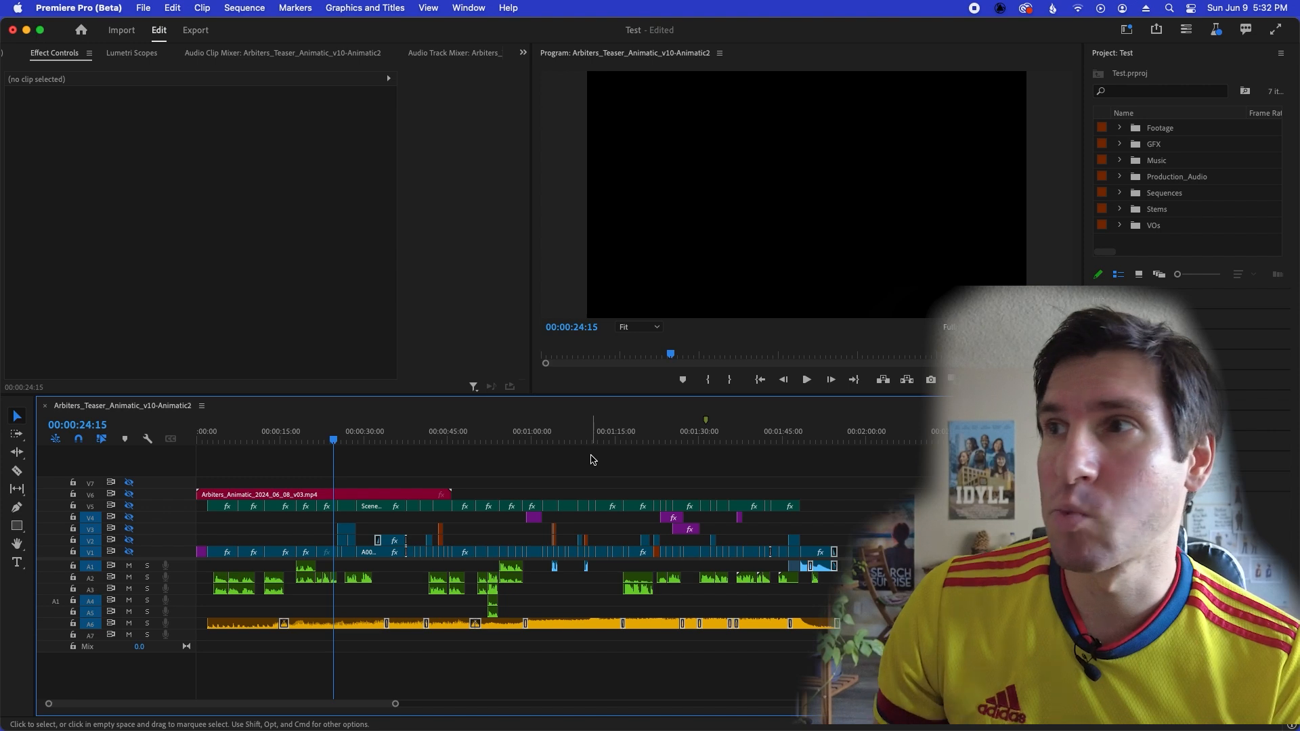
Place the two audio files from the Stems bin at the start of the sequence, on tracks A7 and A8.
left_click(1121, 209)
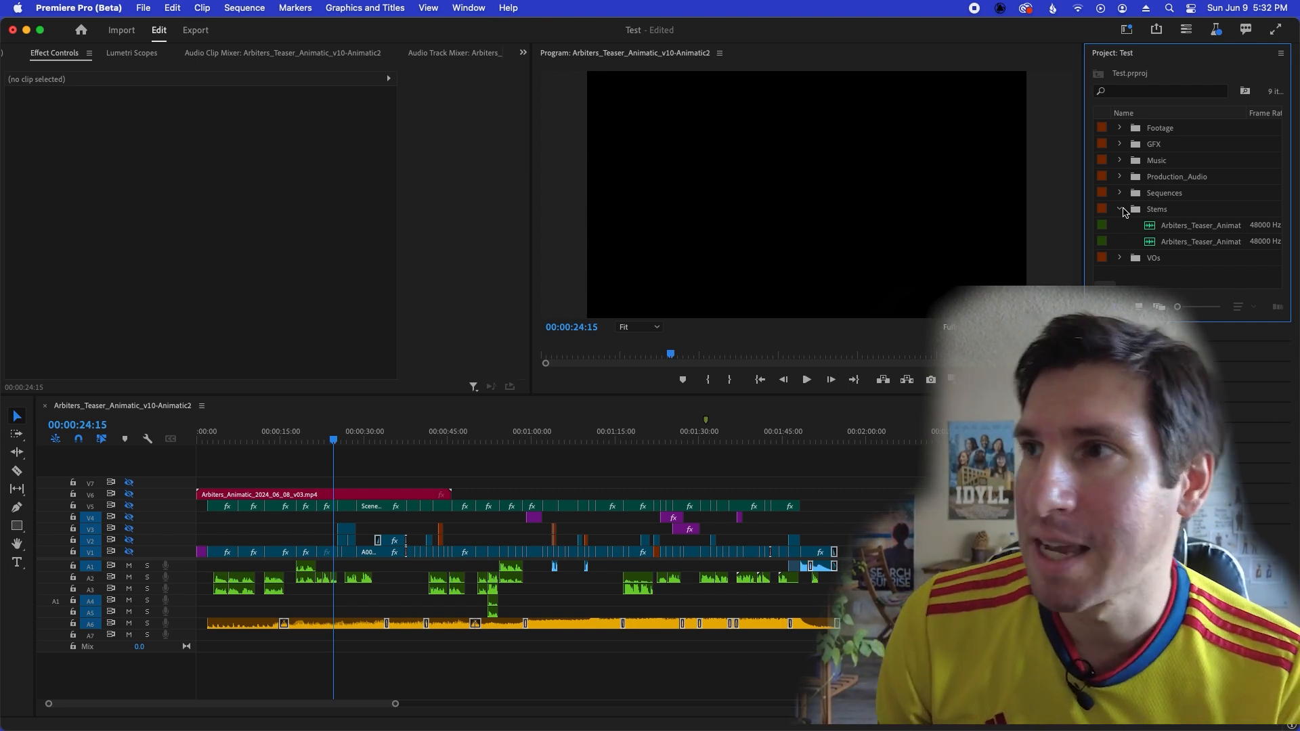
left_click_drag(1154, 228, 177, 634)
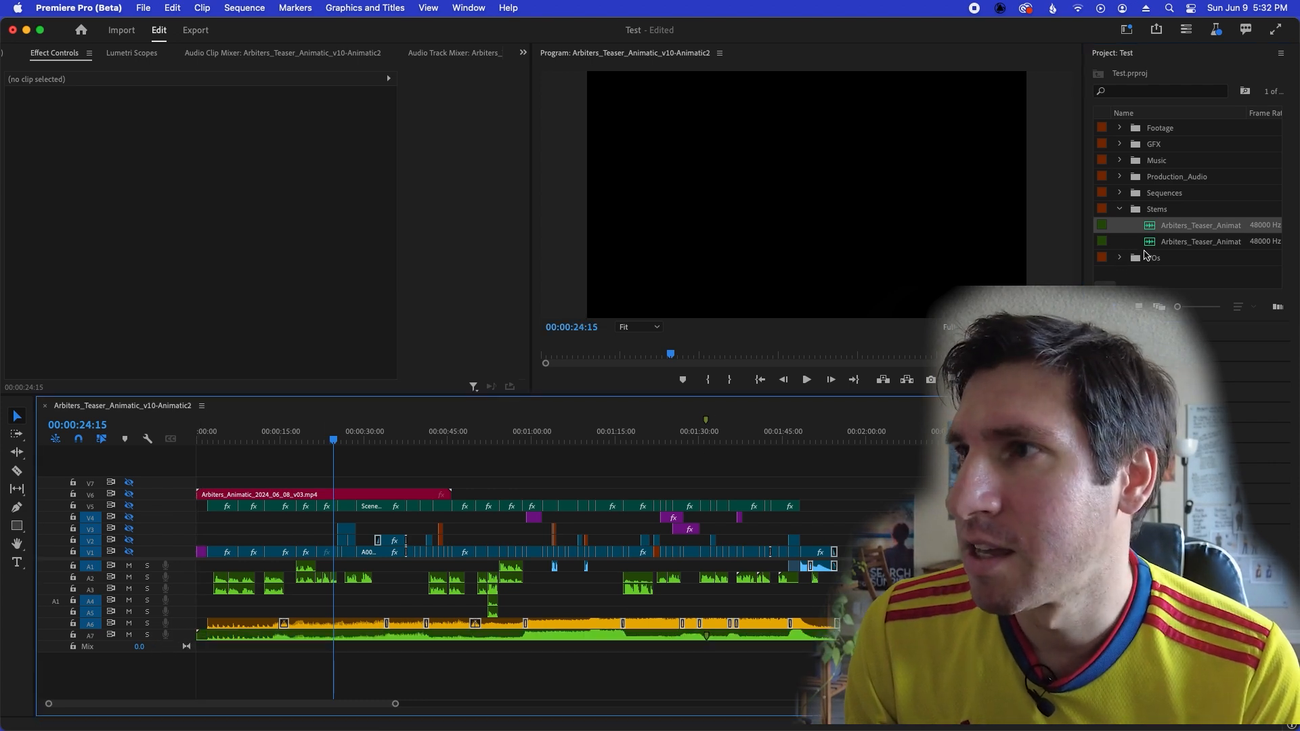
left_click_drag(1153, 247, 167, 664)
left_click_drag(721, 654, 735, 684)
left_click(680, 642)
left_click_drag(680, 642, 640, 647)
left_click(409, 662)
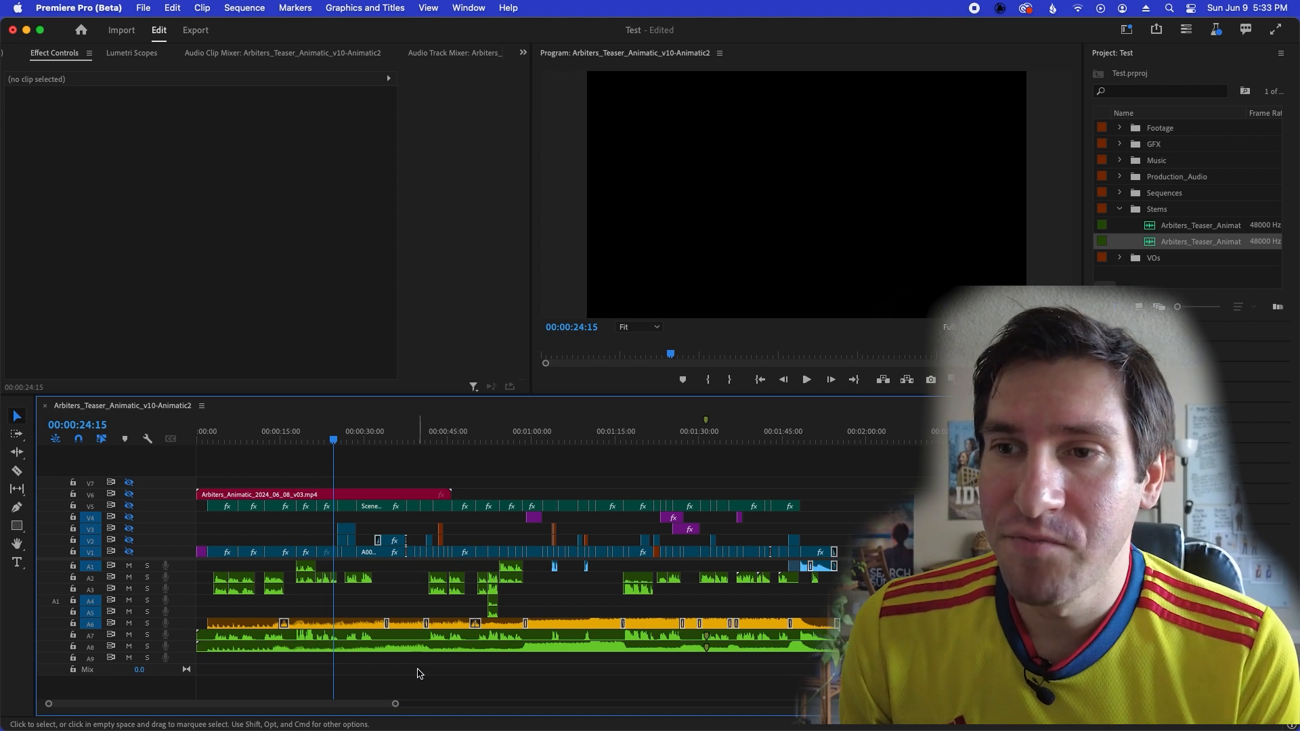
Set the label colour of both stem clips on A7 and A8 to Cerulean.
left_click_drag(511, 674, 492, 643)
right_click(492, 643)
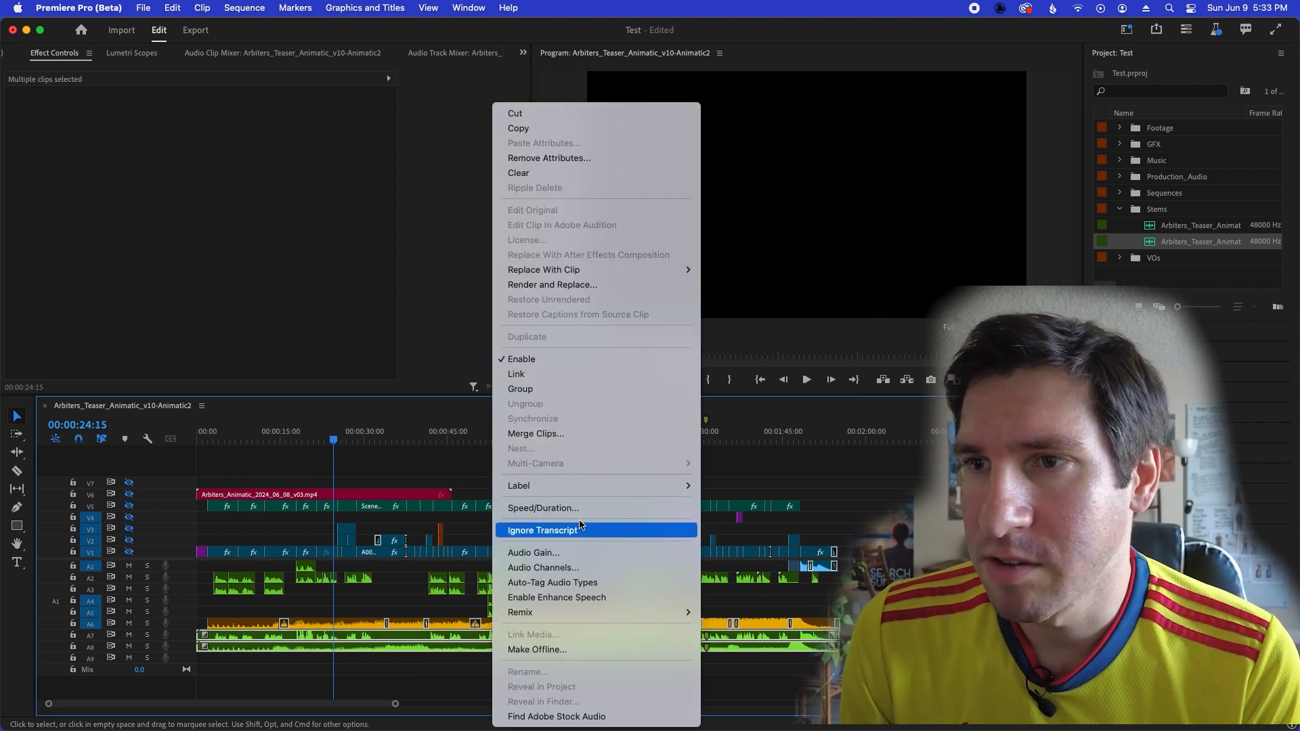
mouse_move(629, 487)
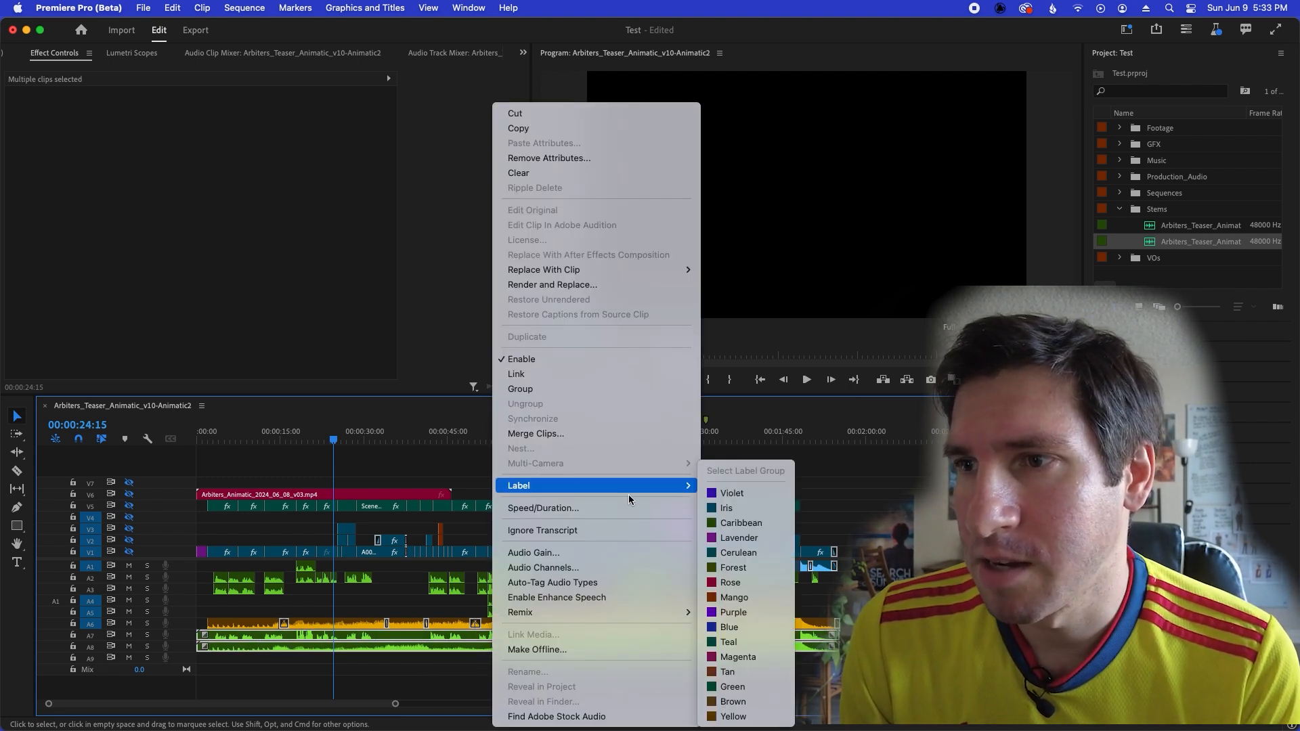
left_click(745, 555)
left_click(530, 674)
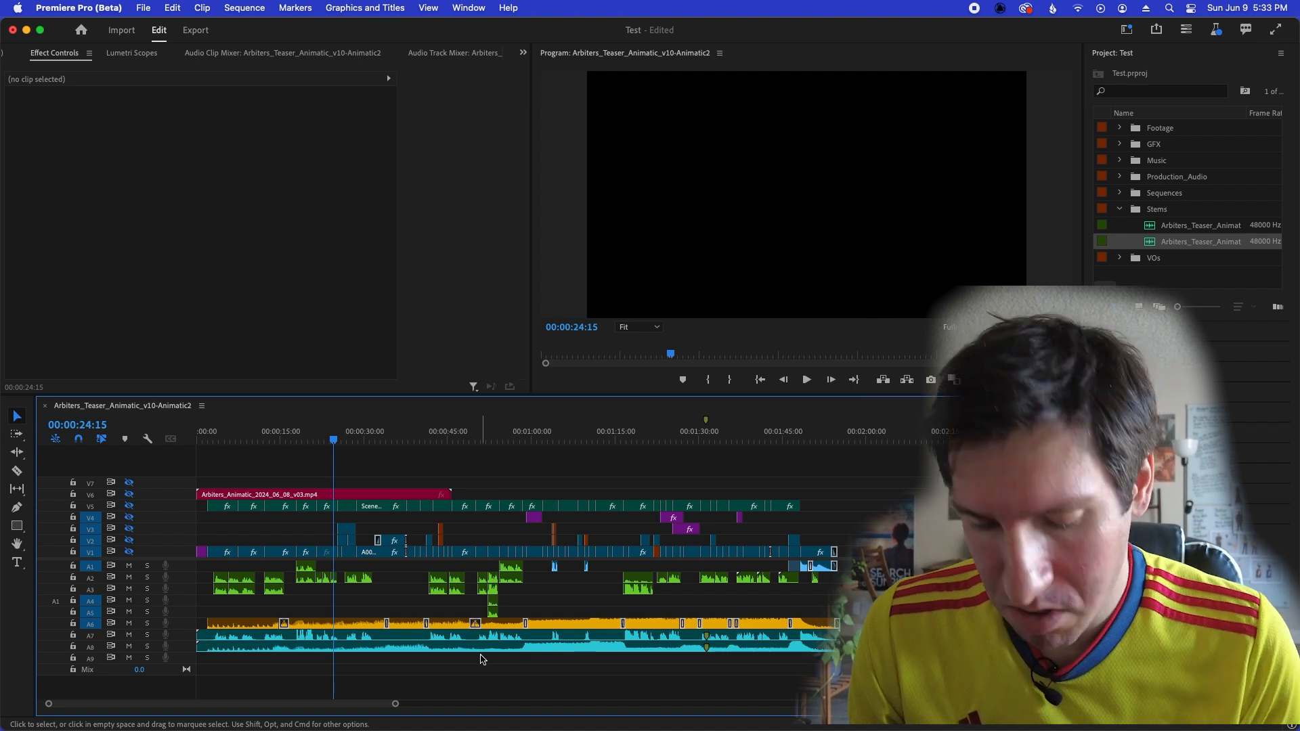
Cut the clips on all tracks at 00:00:31:19 and again at 00:00:48:20.
key("equal")
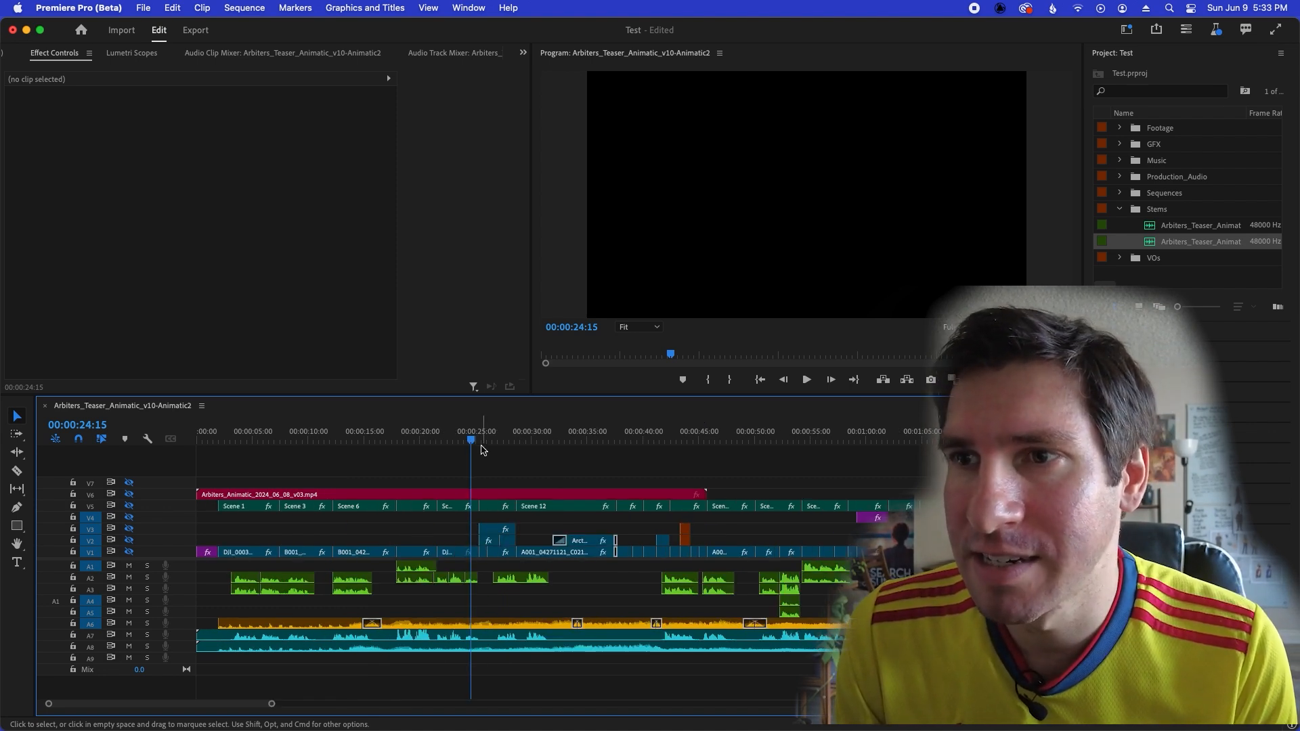
left_click(558, 435)
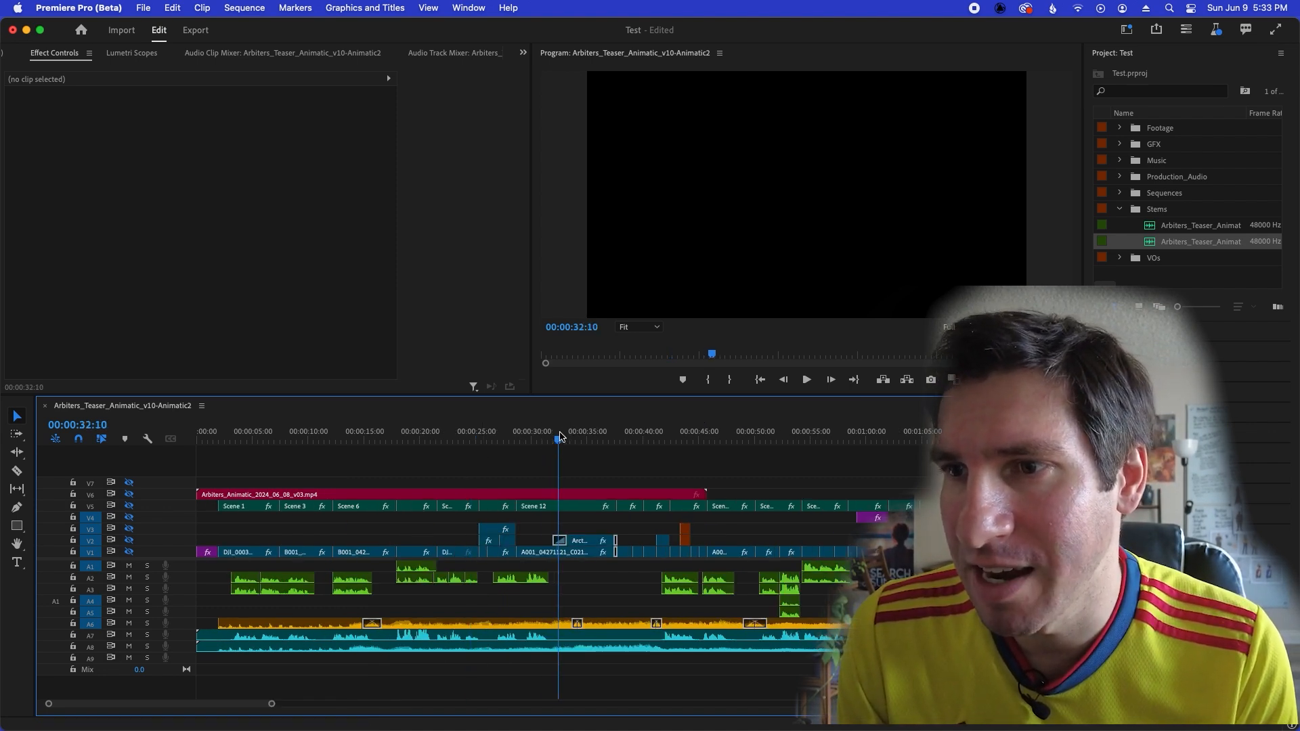
key("equal")
left_click(568, 437)
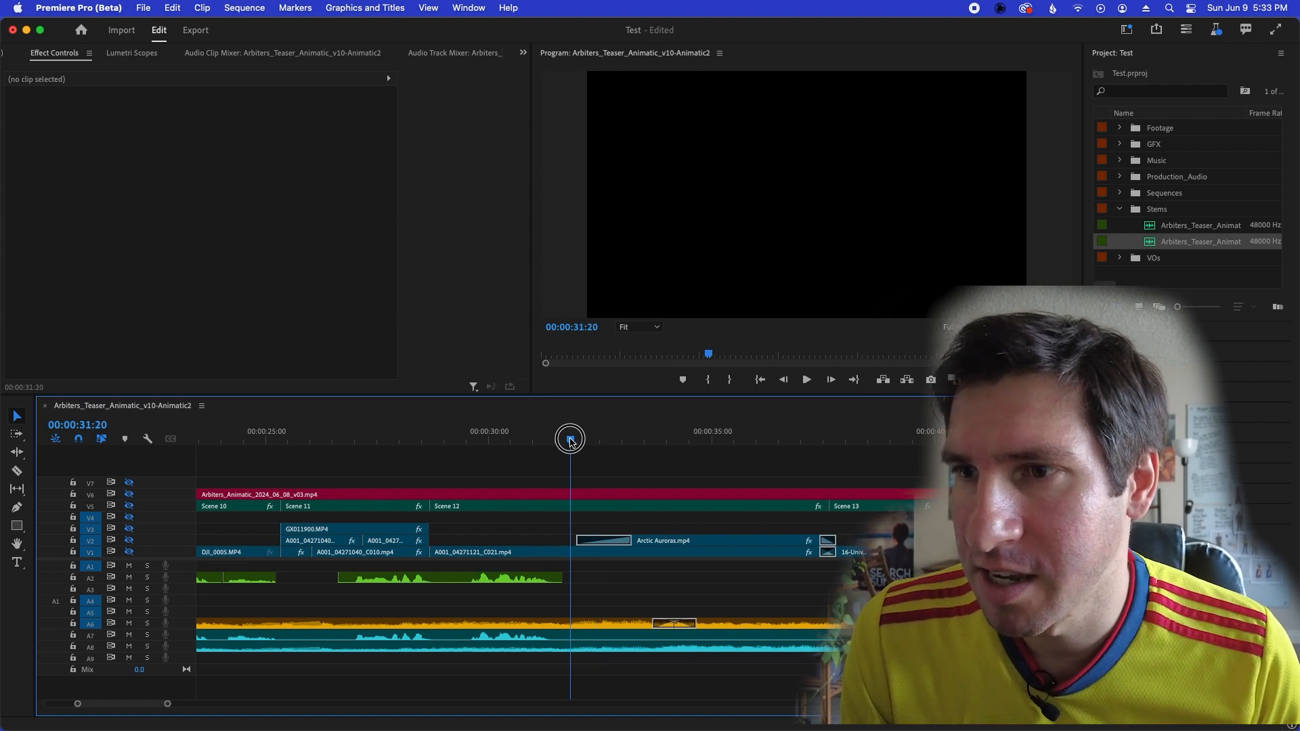
key("super+shift+k")
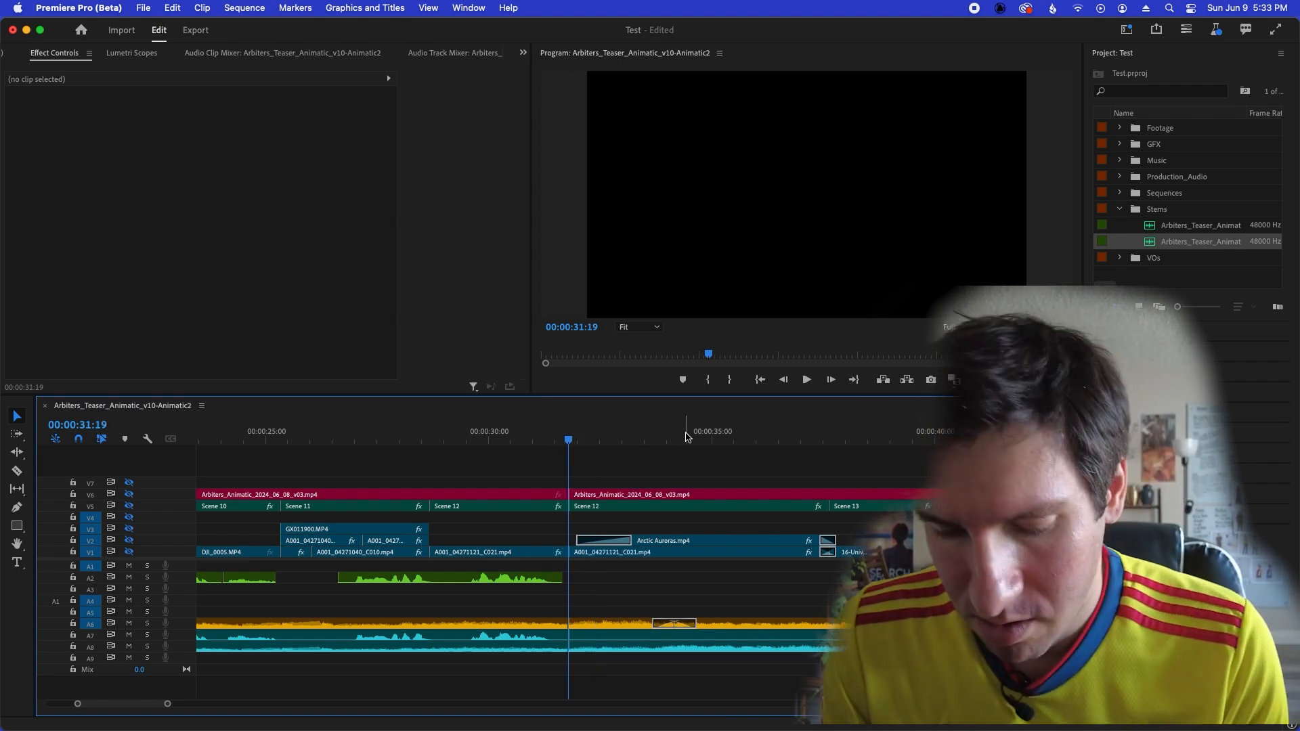
key("minus")
left_click_drag(719, 436, 743, 437)
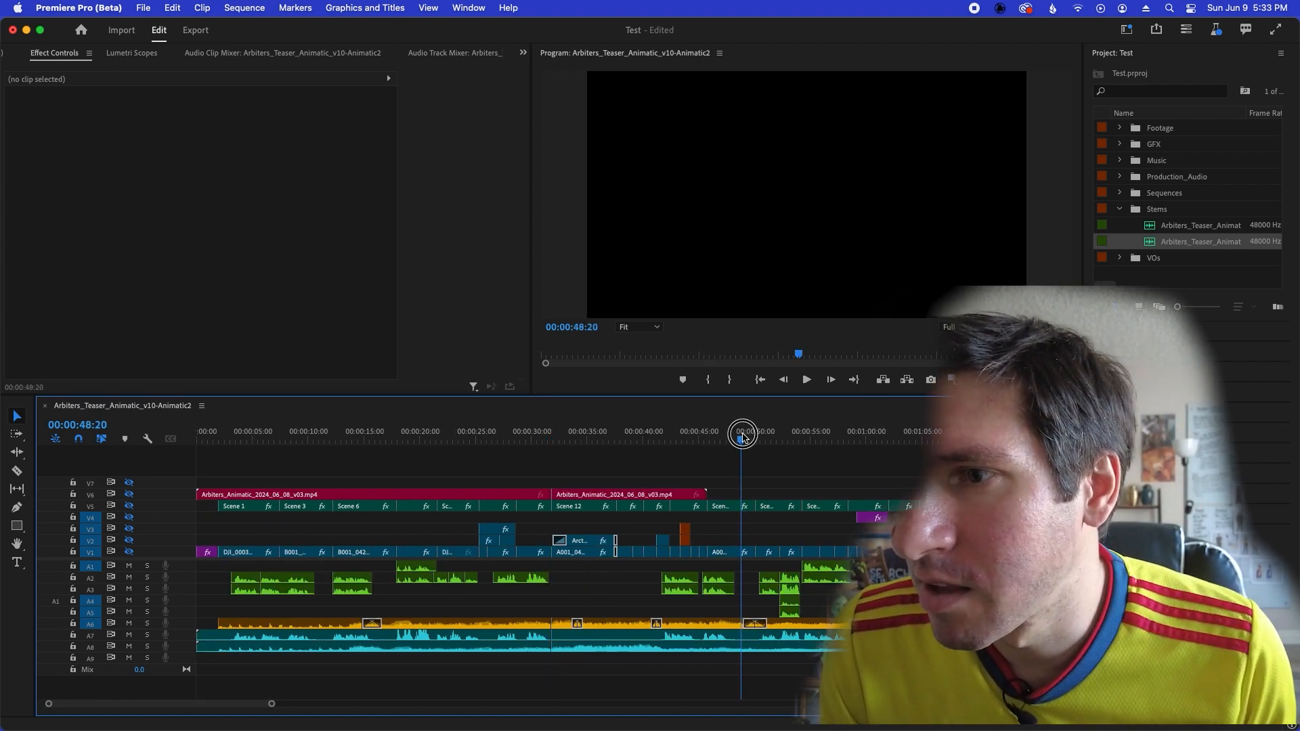
key("super+shift+k")
Delete the section between the two cuts on every track and close the gap it leaves.
left_click(573, 469)
left_click_drag(573, 468, 721, 662)
key("Delete")
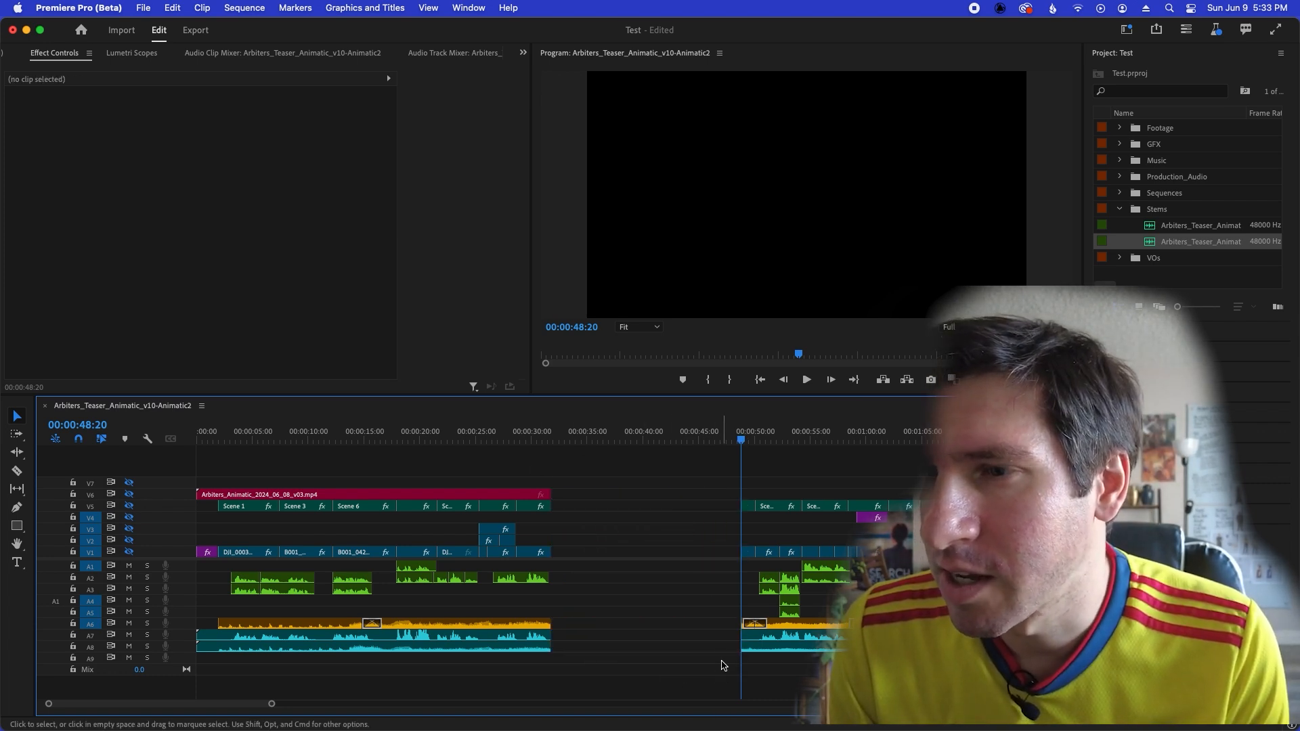
left_click(595, 624)
key("Delete")
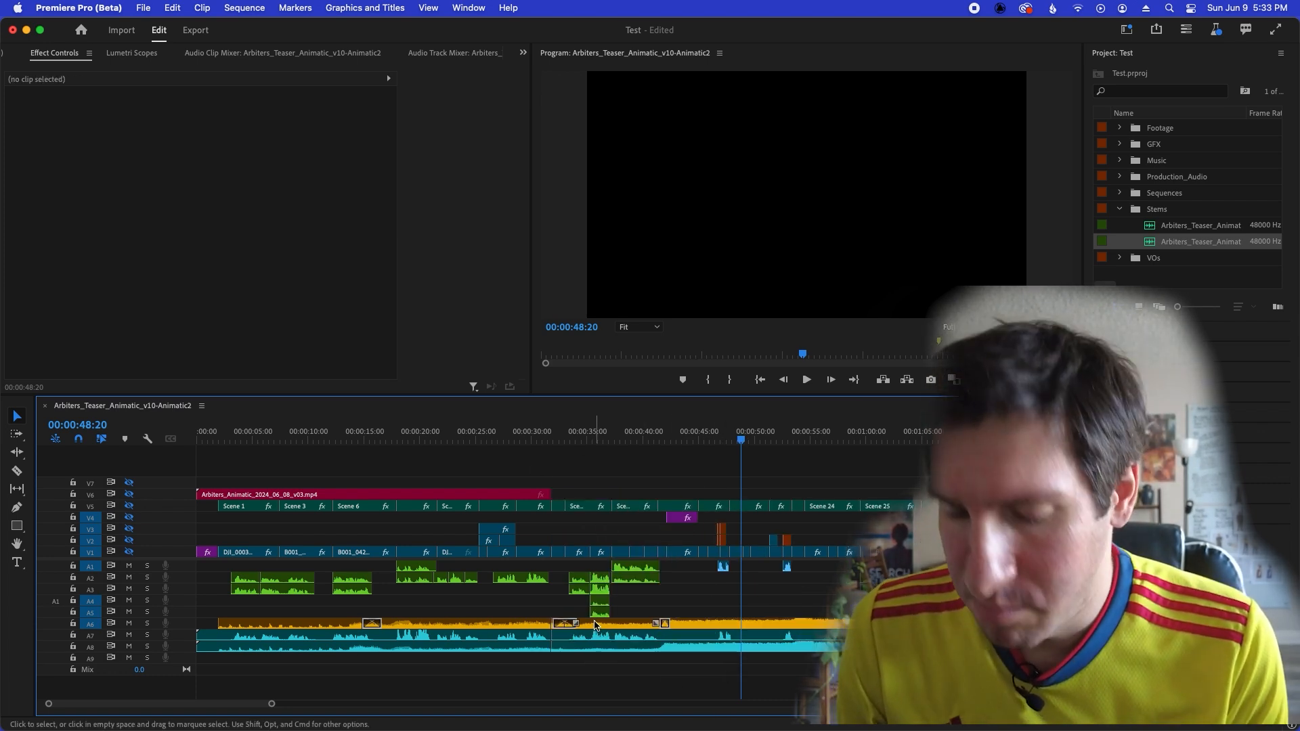
Solo the two stem tracks, A7 and A8.
scroll(474, 630, "down", 5)
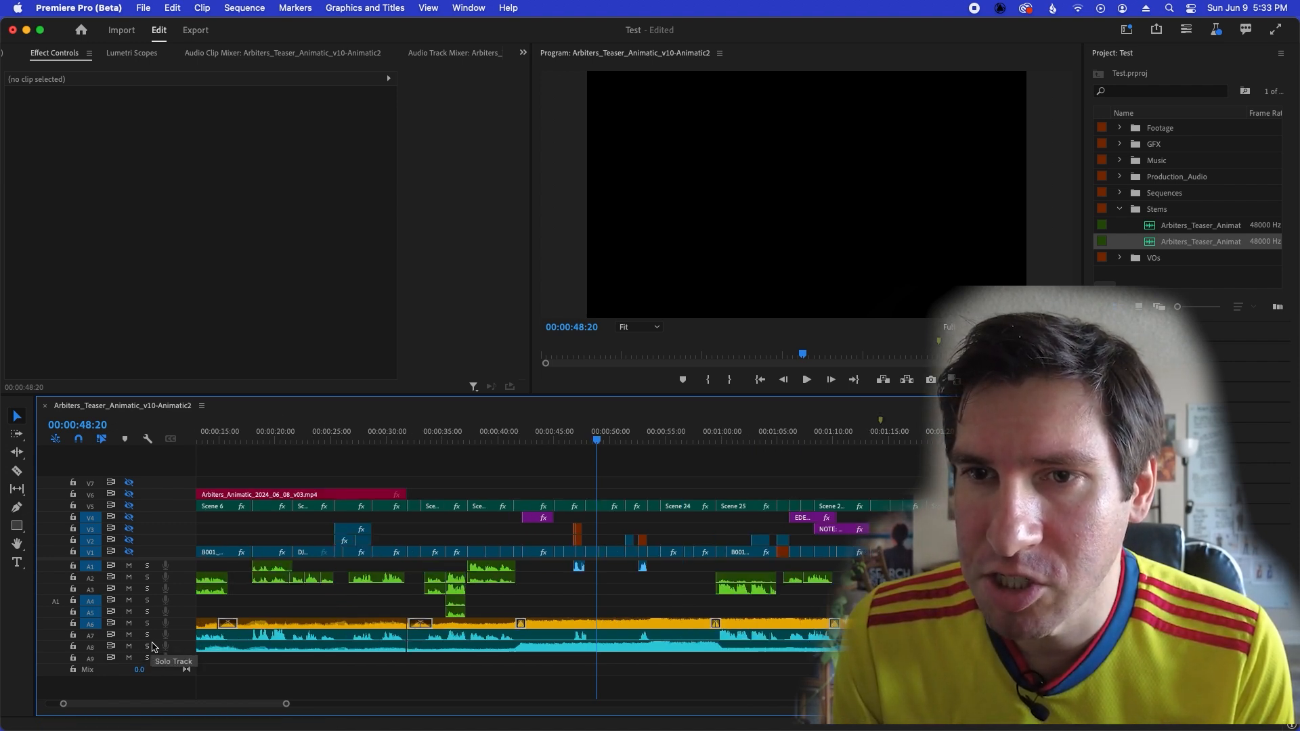
left_click(147, 636)
left_click(148, 647)
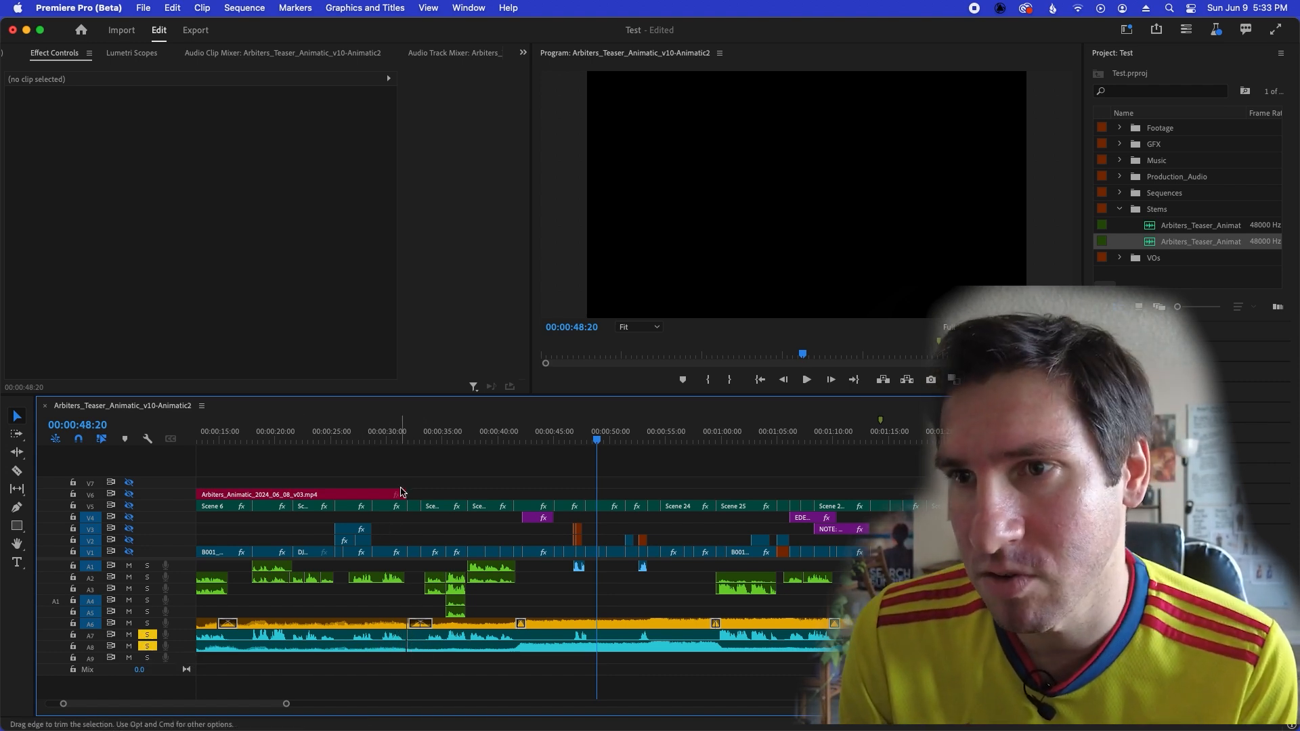
Check the stems across the joined cut near 00:00:31:19.
left_click(407, 442)
key("=")
key("=")
key("=")
left_click_drag(614, 437, 645, 435)
key("-")
key("-")
key("-")
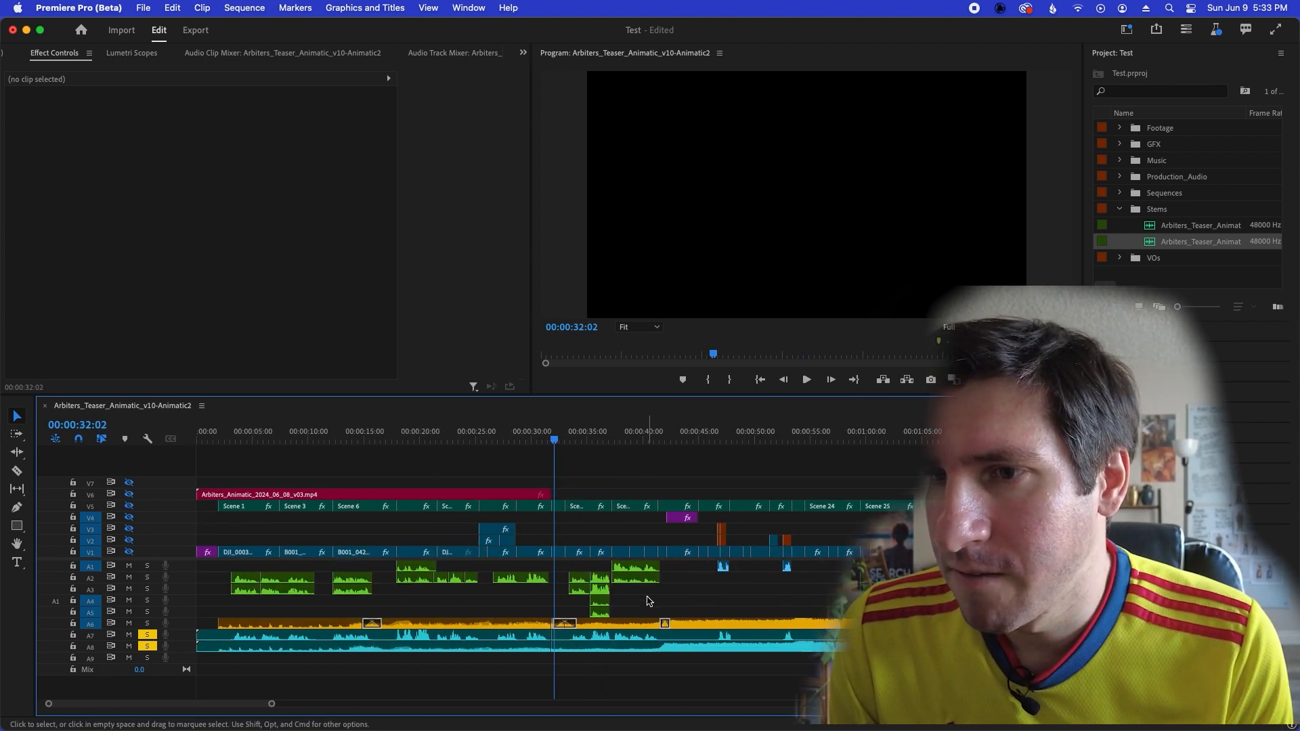
Try a default Constant Power crossfade at the stem cut on A8, extend it to 00:00:01:12, and delete it.
key("=")
key("=")
key("=")
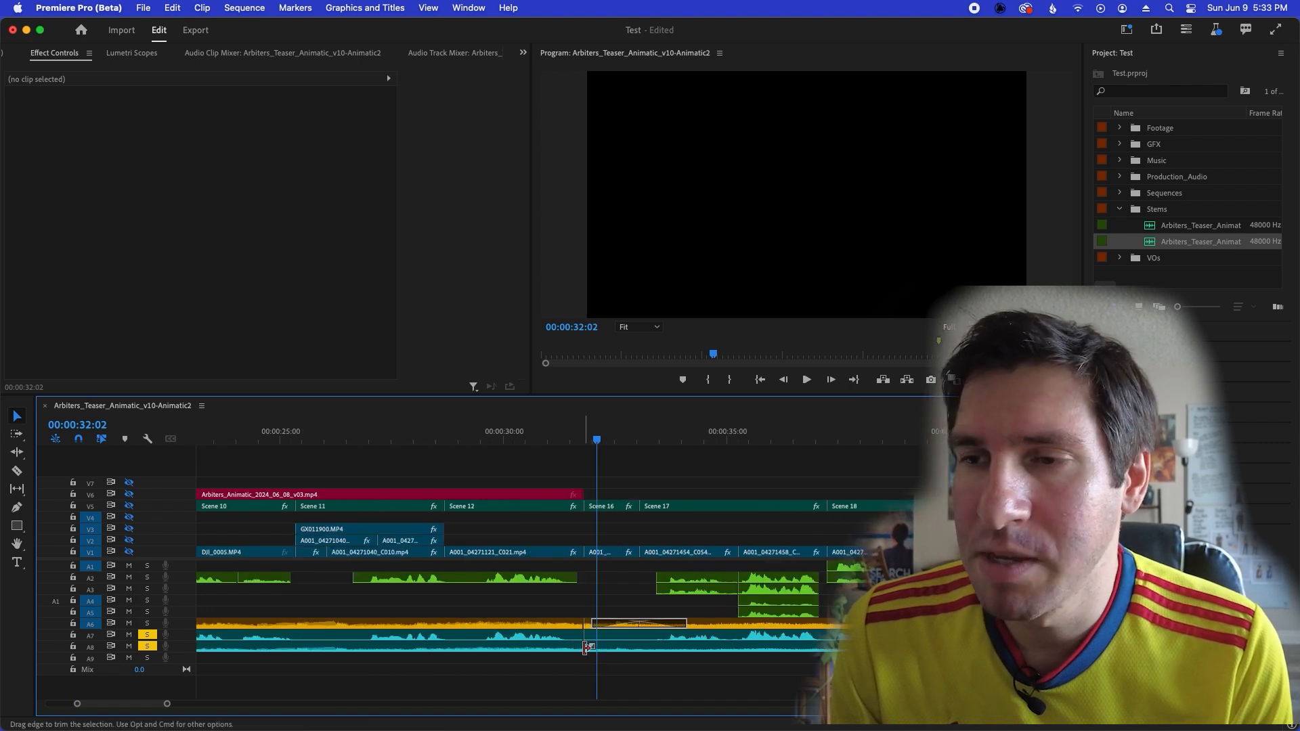
right_click(588, 648)
left_click(557, 663)
right_click(583, 650)
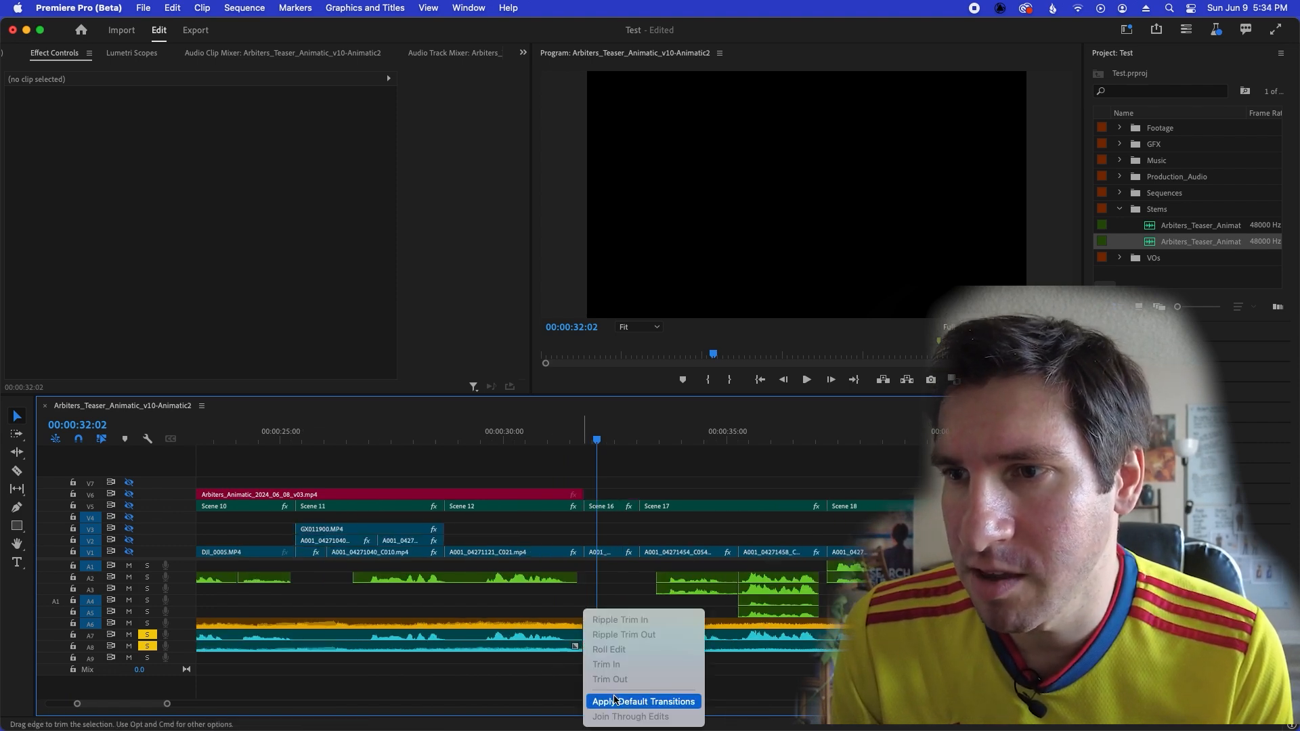
left_click(626, 702)
left_click_drag(604, 650, 619, 650)
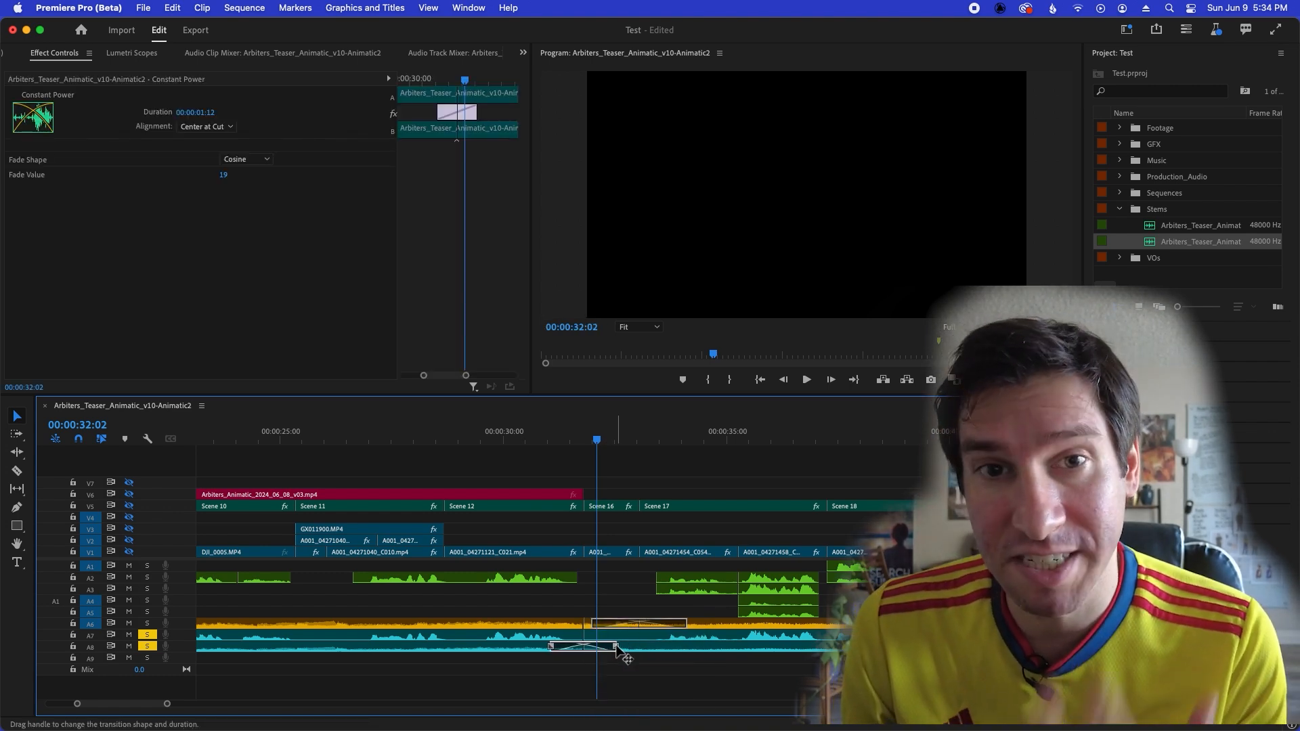
key("Delete")
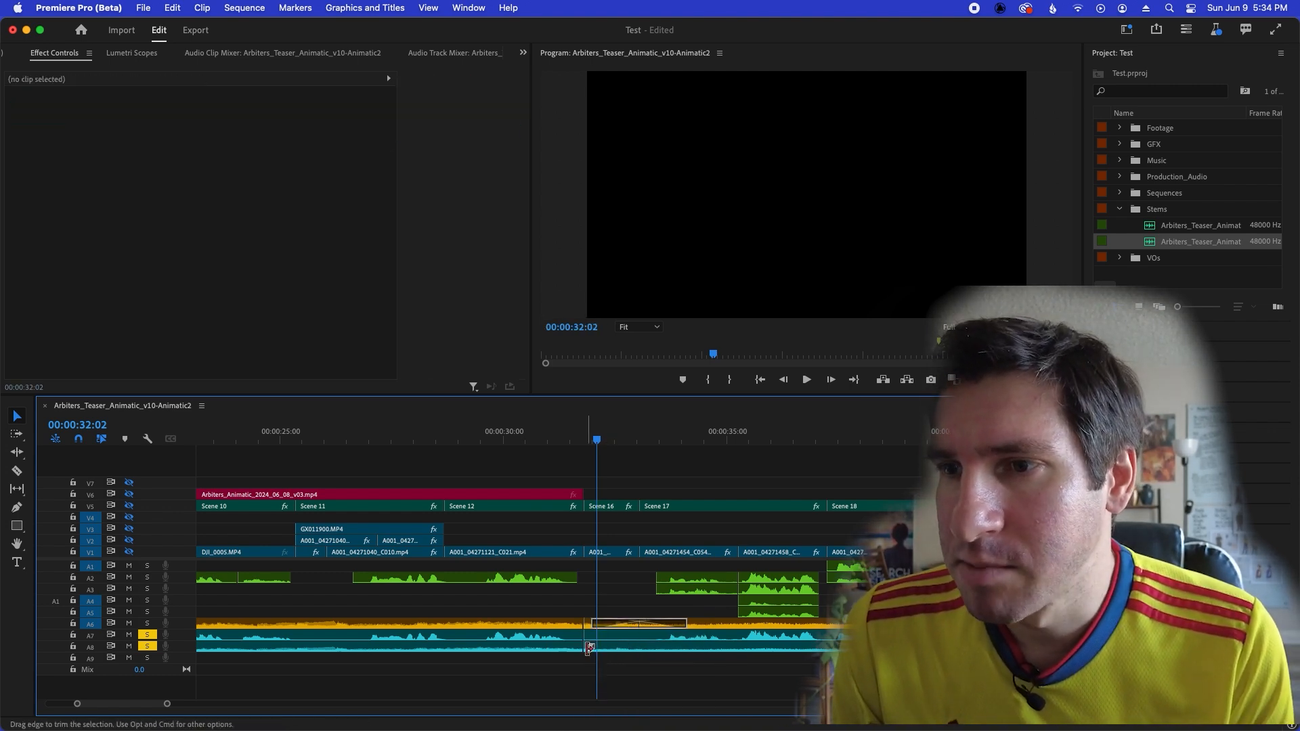
Disable both stem clips on audio track A8.
key("minus")
key("minus")
key("minus")
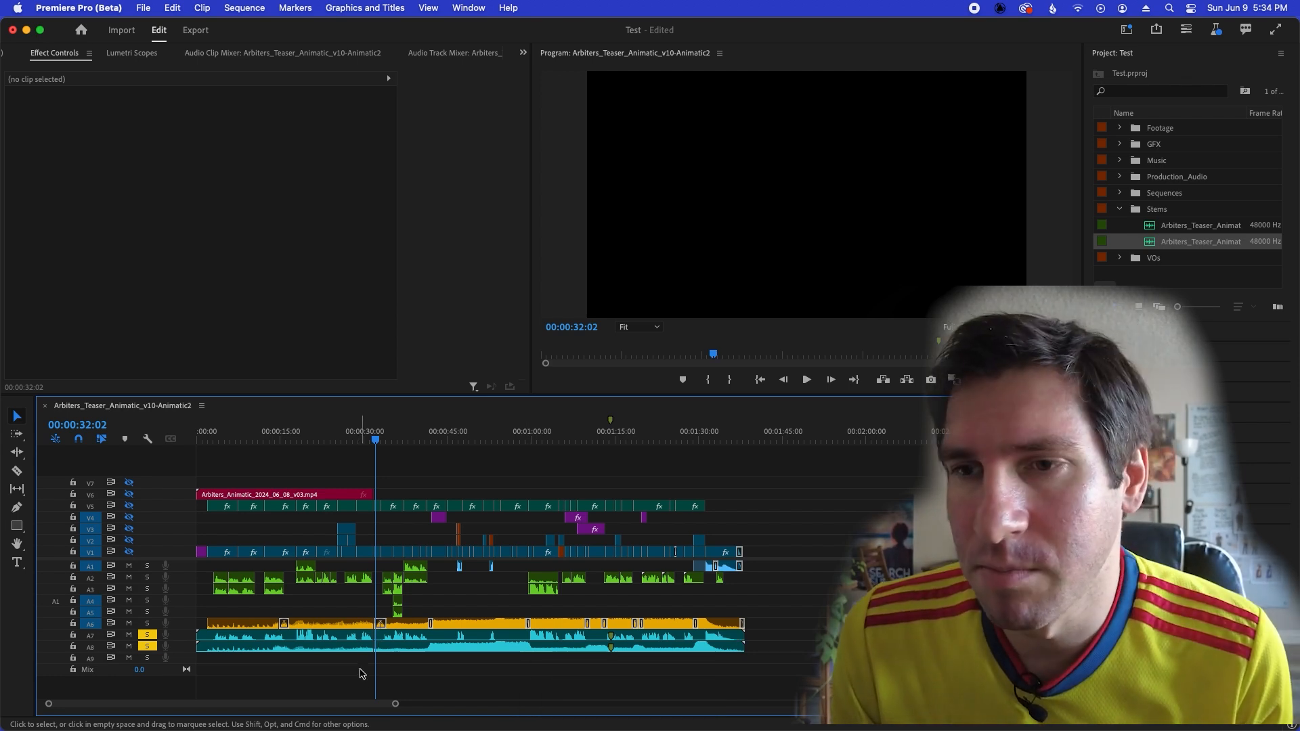
key("=")
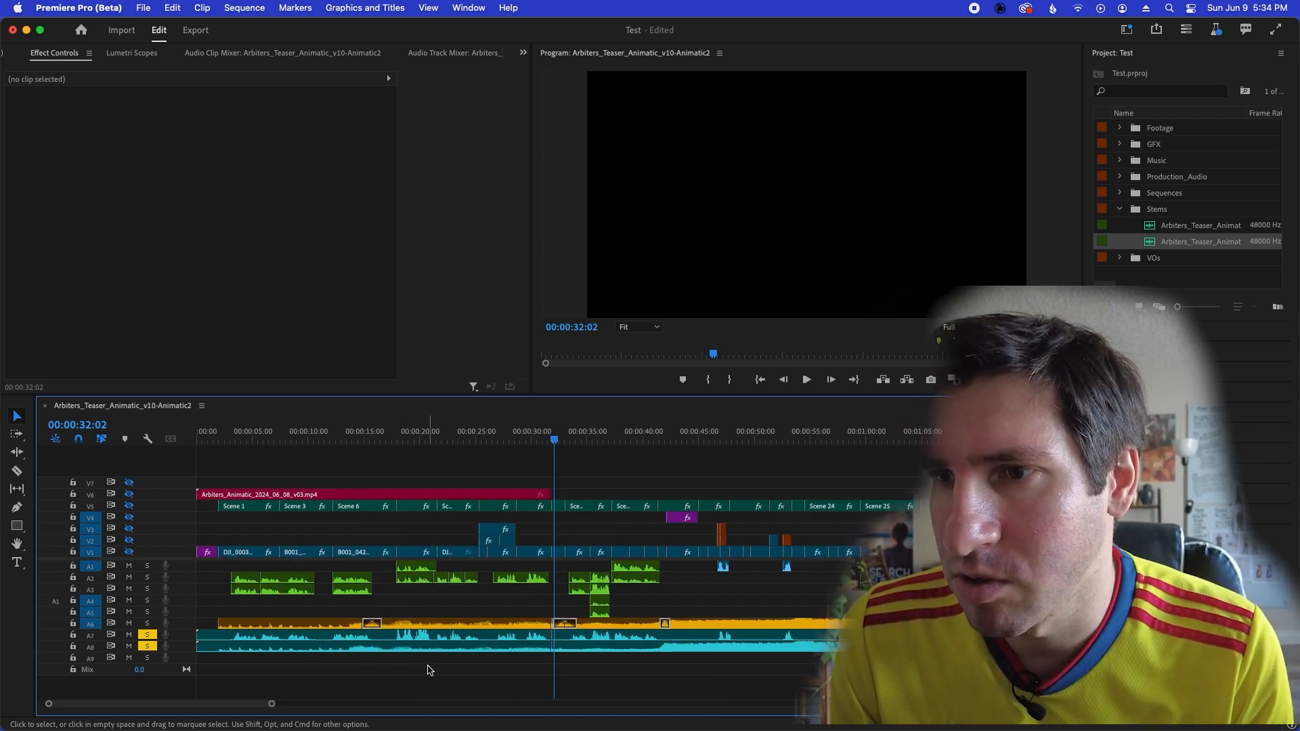
key("=")
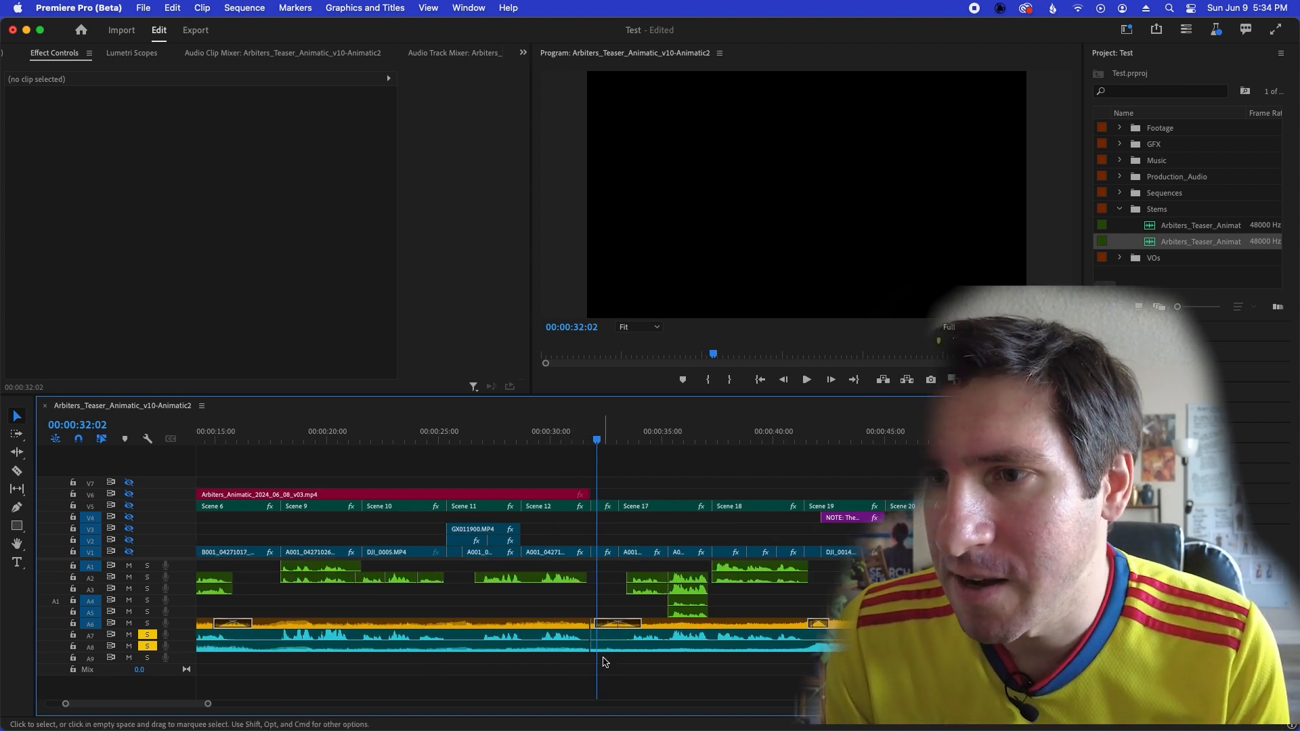
key("minus")
key("minus")
left_click_drag(461, 661, 364, 650)
key("shift+super+e")
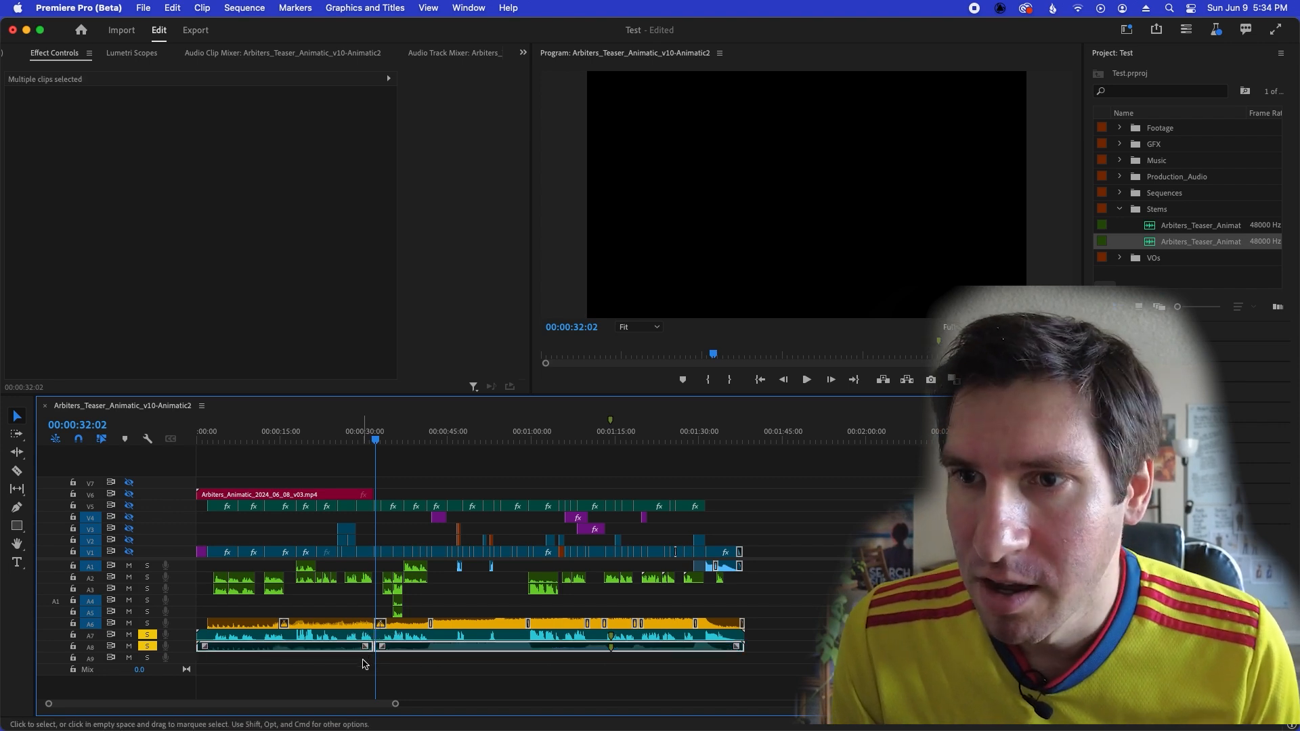
left_click(367, 667)
Solo music track A6 as well and place the playhead at 00:00:30:17, just before the cut.
key("equal")
key("equal")
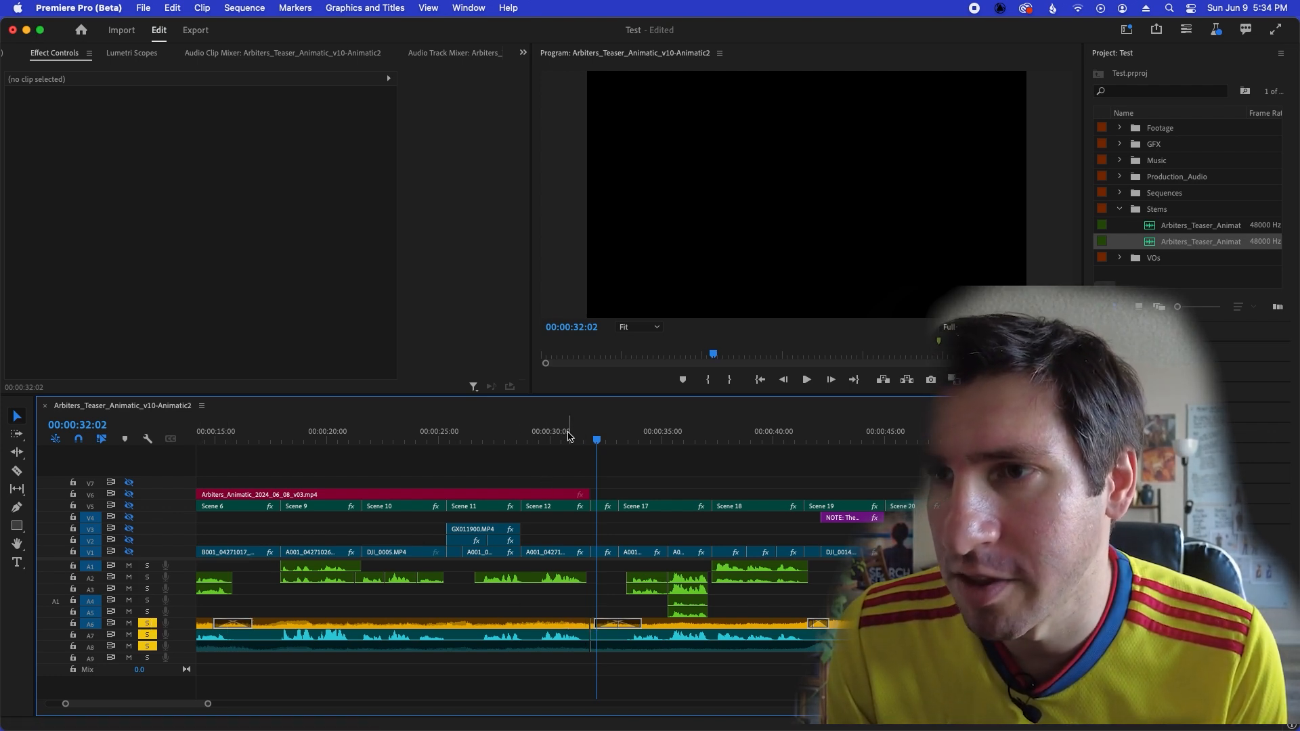
left_click(566, 434)
key("equal")
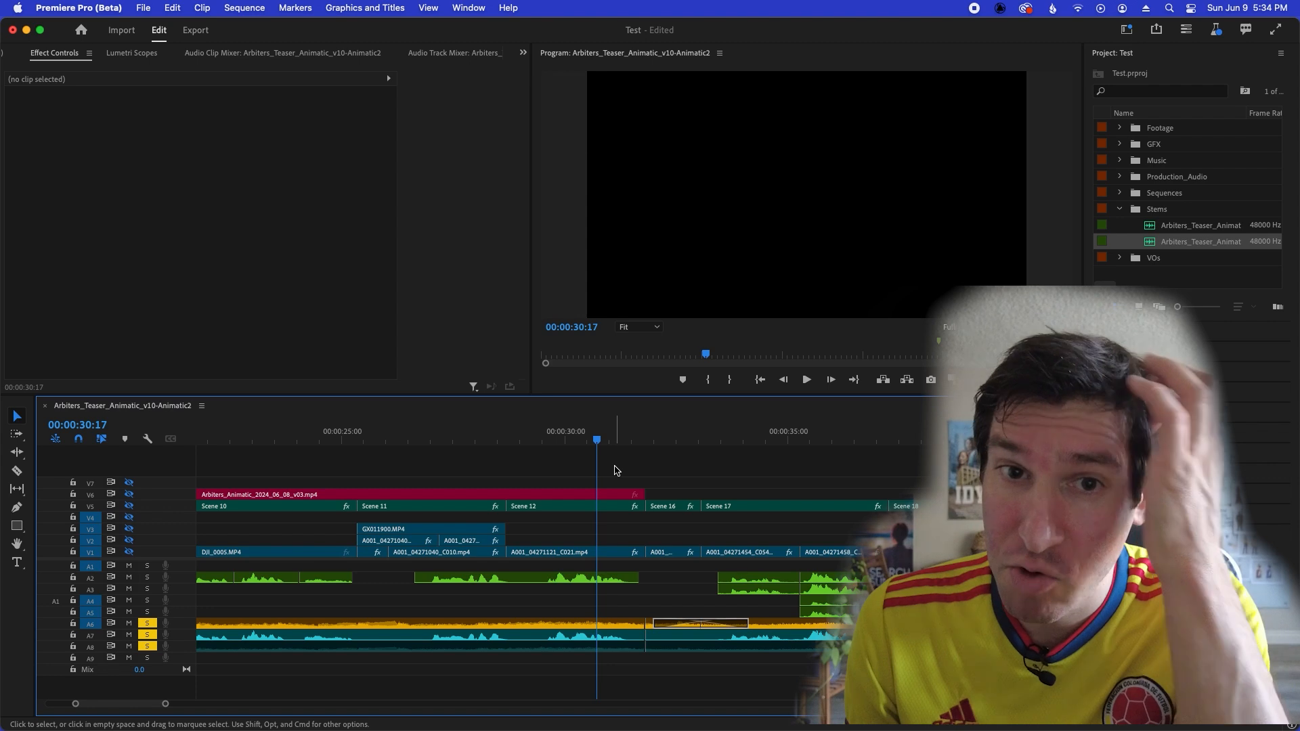
key("minus")
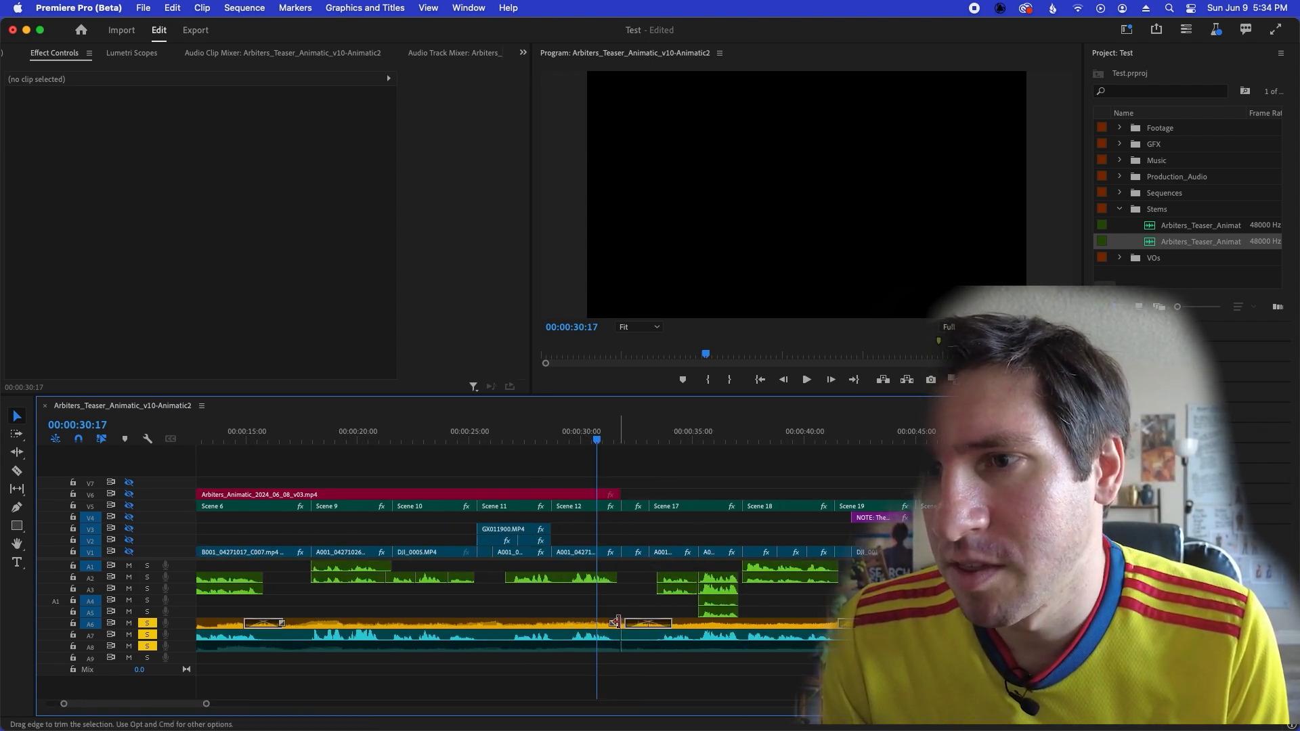
Try the default audio transition at the music cut on A6, and delete that Constant Power crossfade.
right_click(618, 625)
left_click(640, 701)
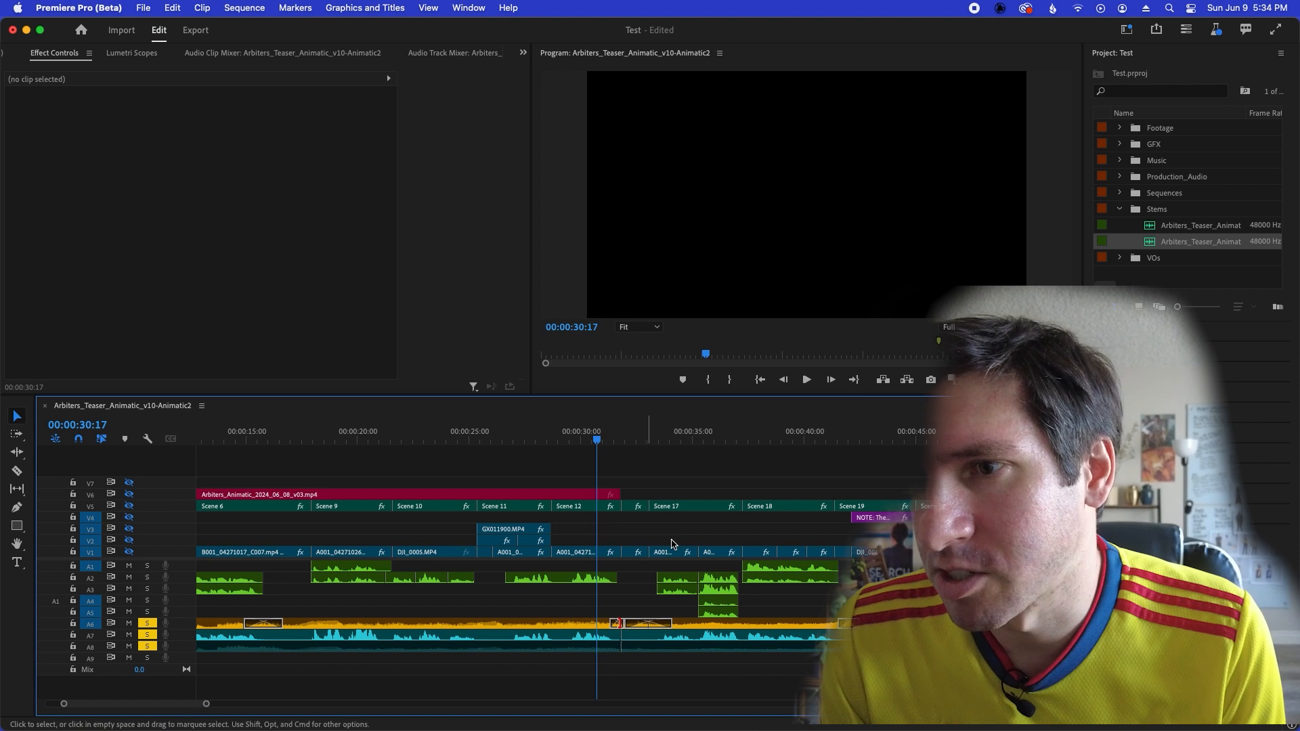
key("equal")
key("equal")
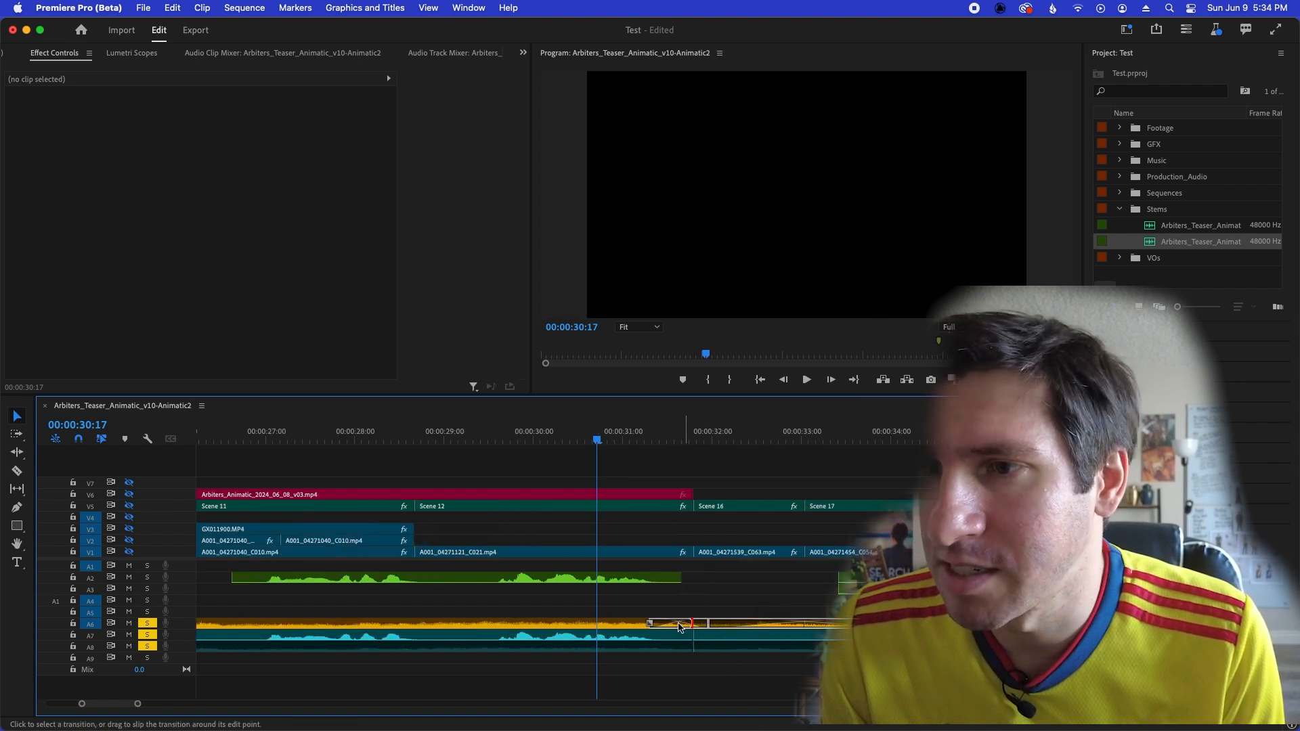
left_click(672, 629)
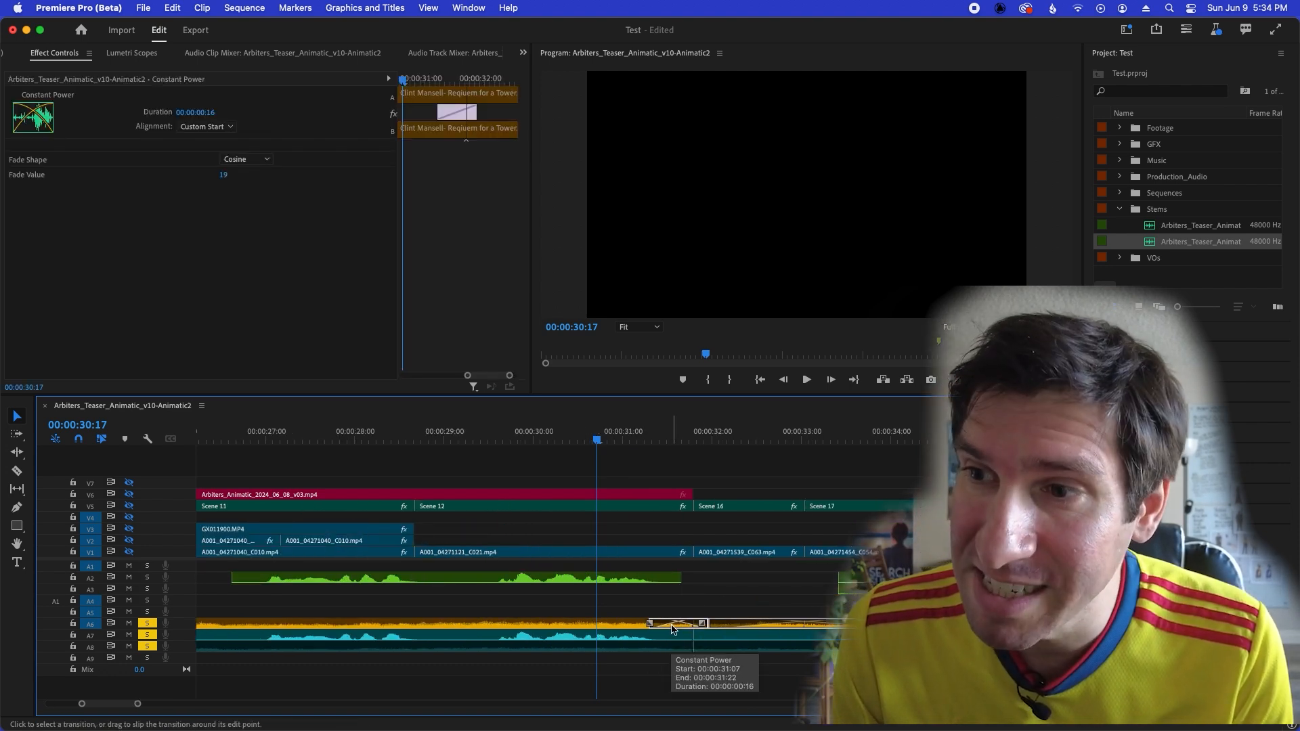
key("Delete")
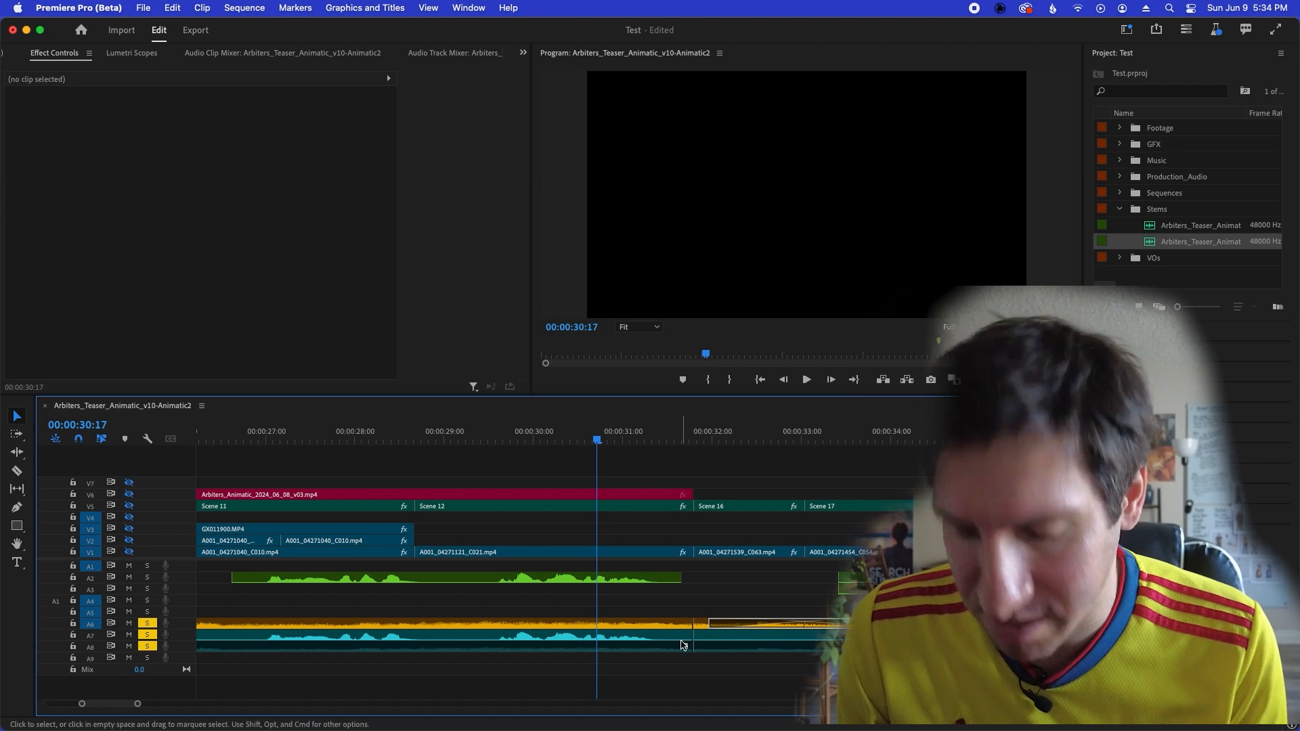
Run the Requiem for a Tower music clip on A6 continuously to the end of the sequence and delete its closing transition.
key("minus")
key("minus")
key("minus")
key("minus")
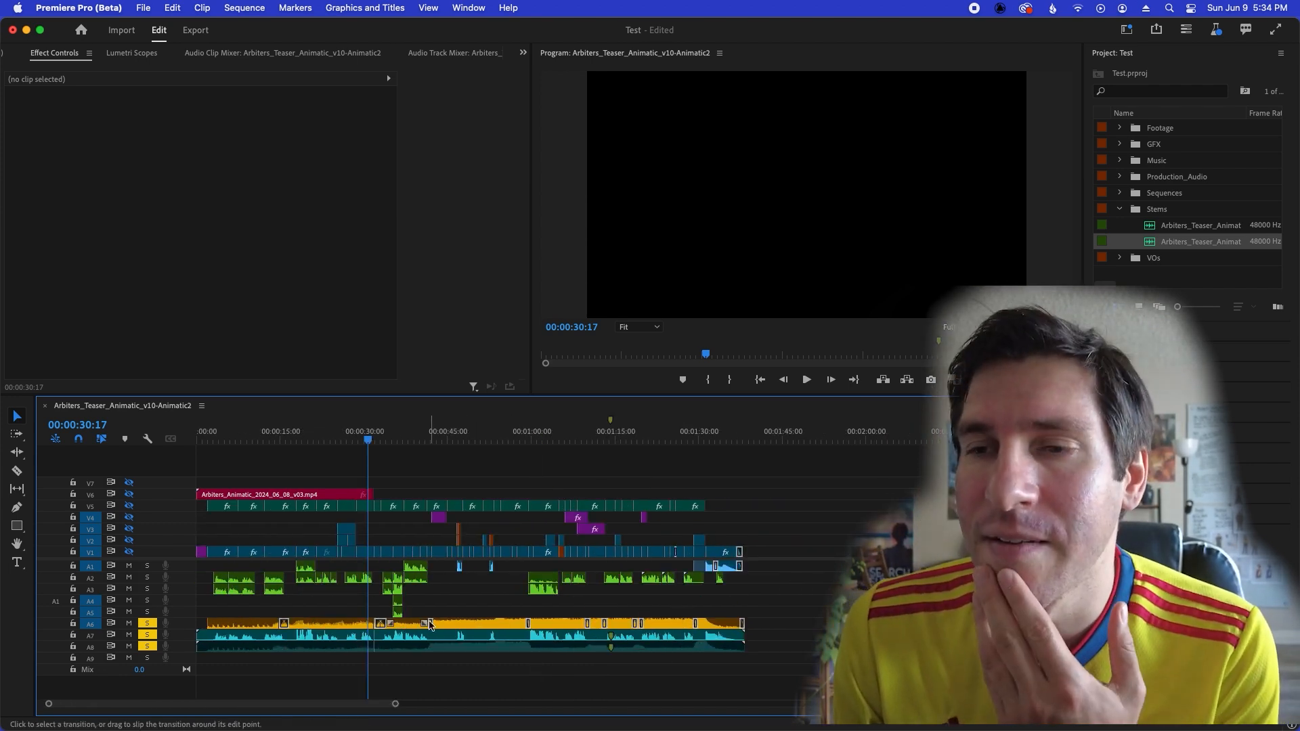
mouse_move(756, 623)
left_mouse_down()
mouse_move(414, 625)
mouse_move(740, 617)
left_mouse_up()
key("Delete")
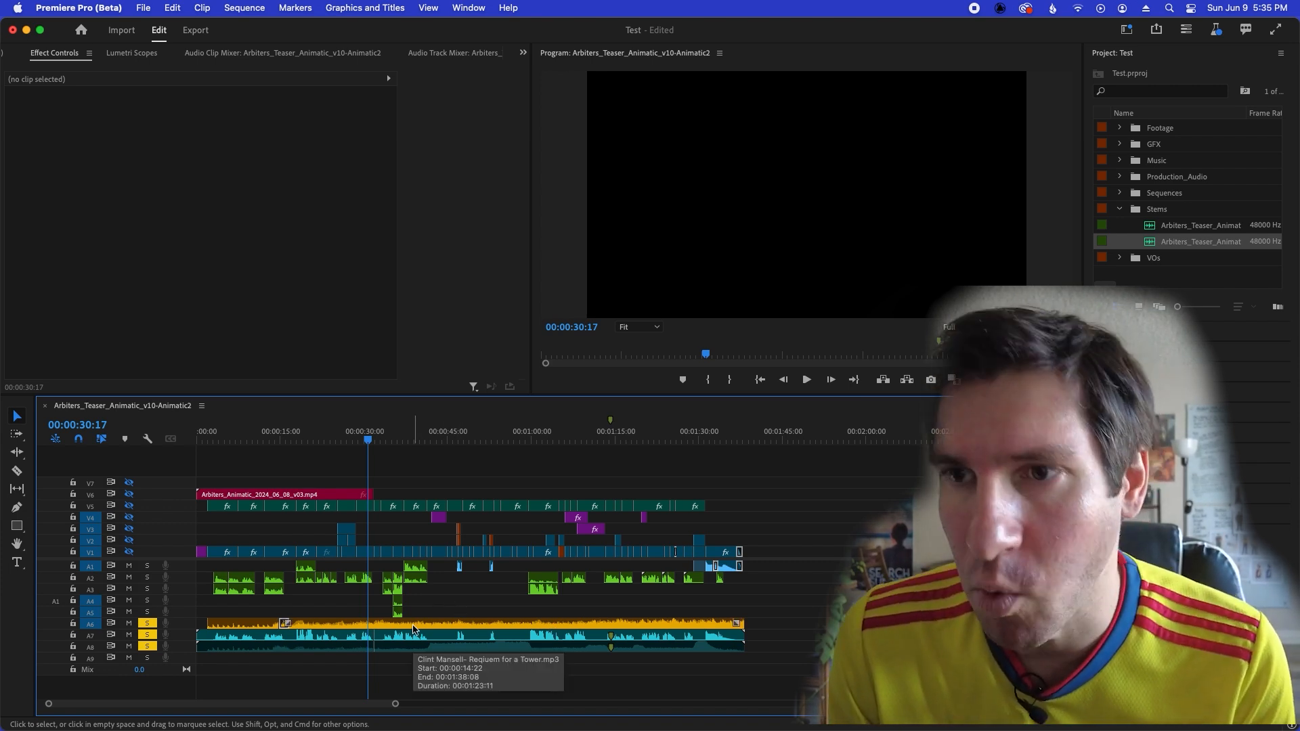
Place the playhead exactly on the cut between Scene 12 and Scene 16 at 00:00:31:19 and examine the audio edit there.
key("=")
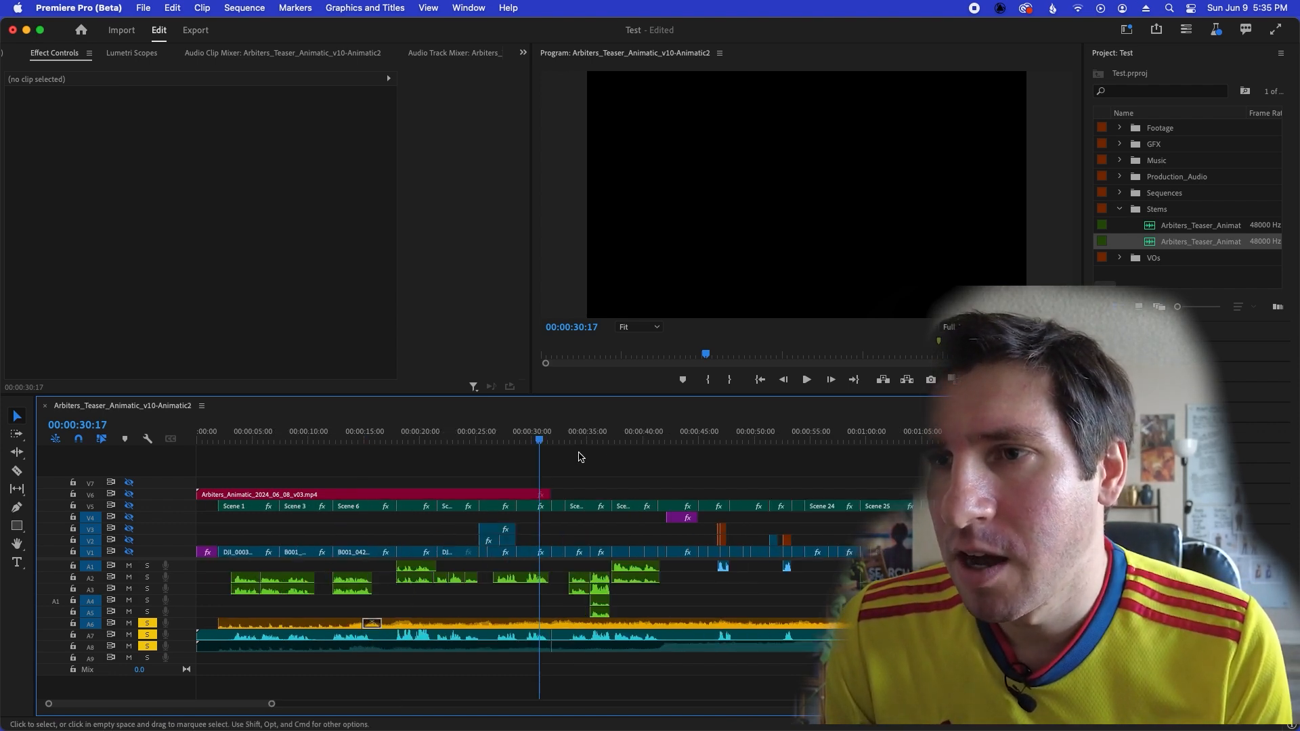
key("minus")
key("equal")
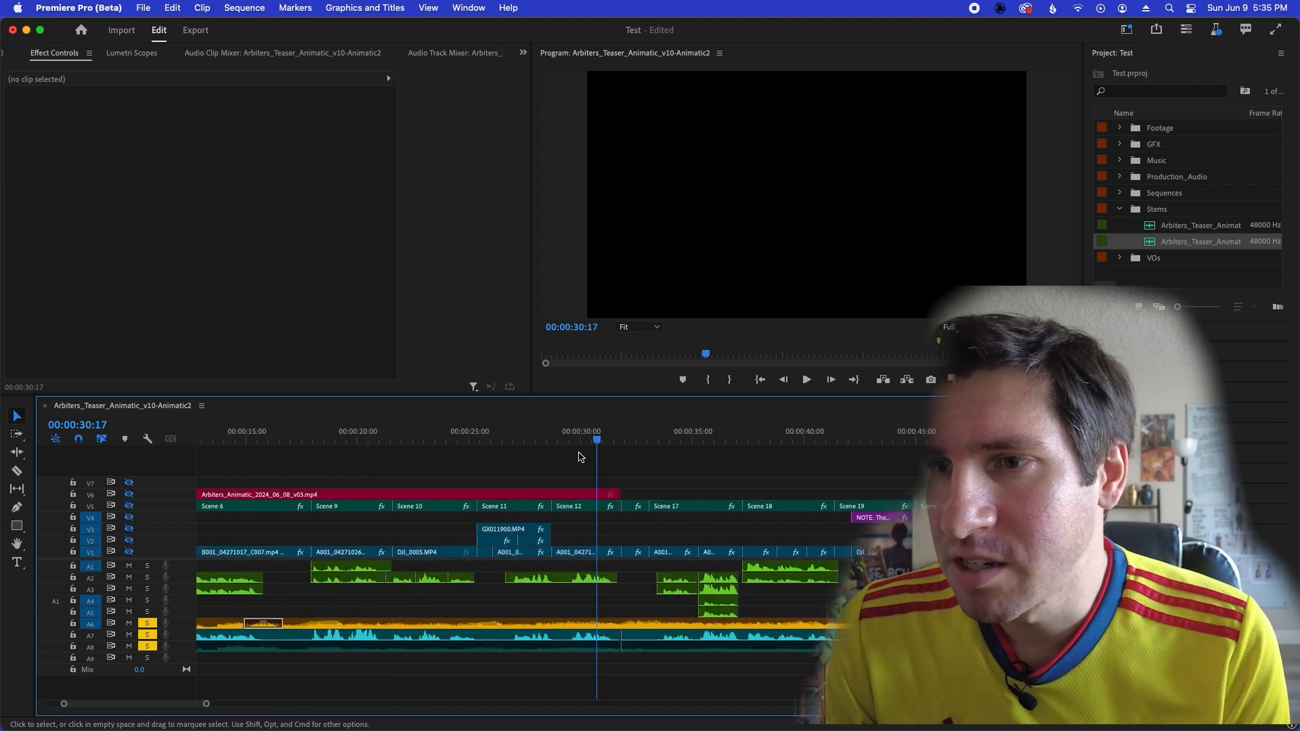
mouse_move(597, 439)
left_mouse_down()
mouse_move(623, 438)
mouse_move(613, 441)
left_mouse_up()
key("=")
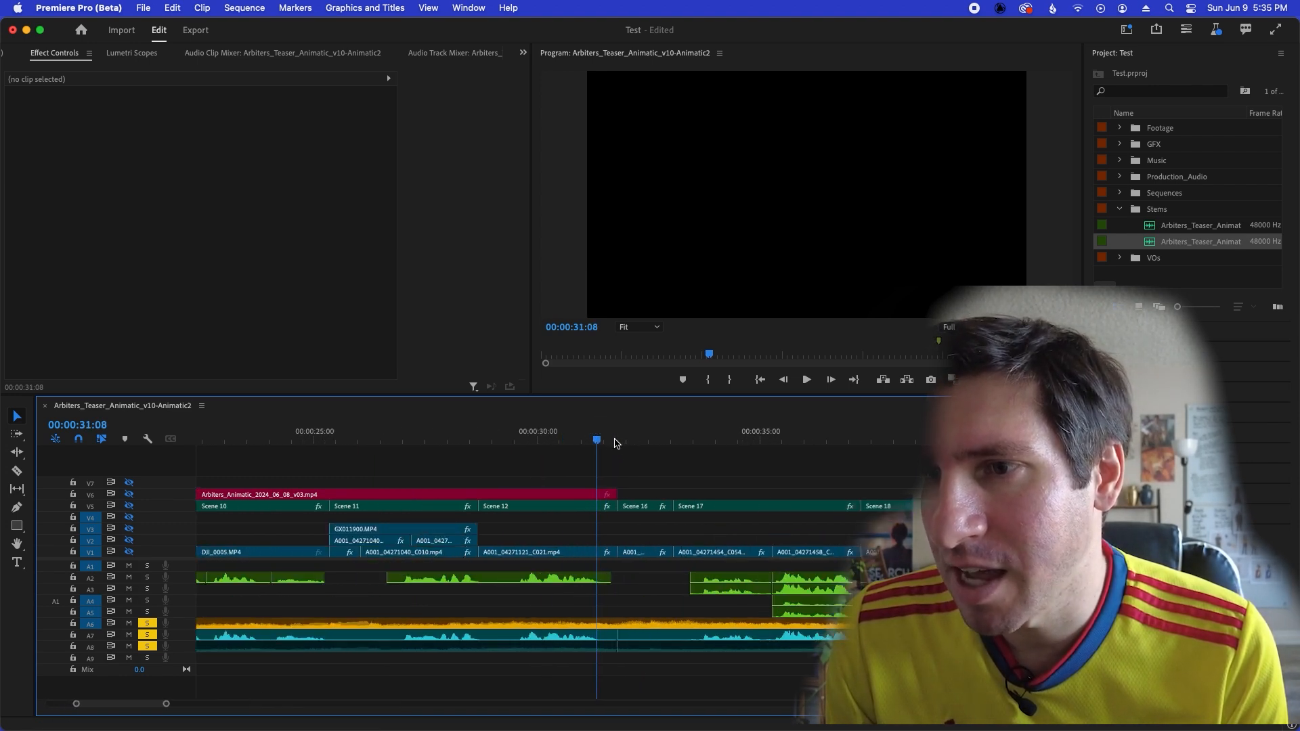
left_click(618, 439)
key("Left")
key("=")
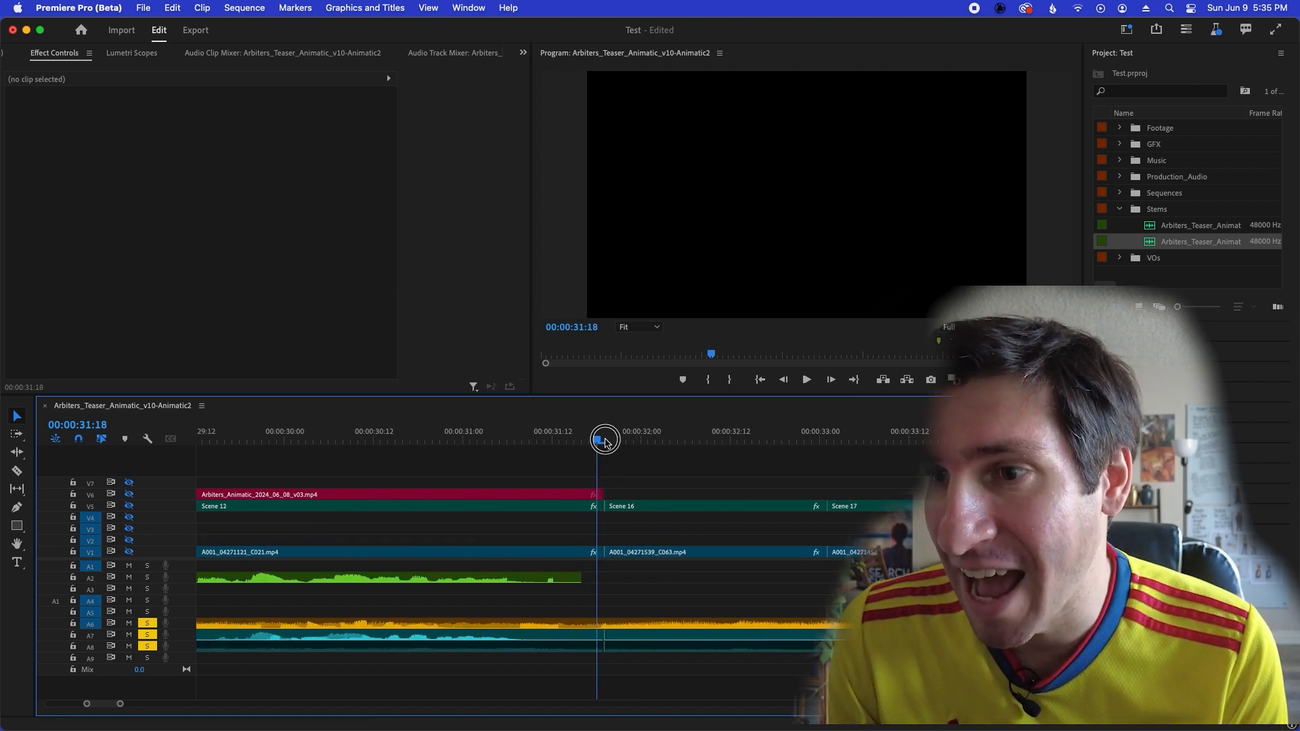
left_click(607, 439)
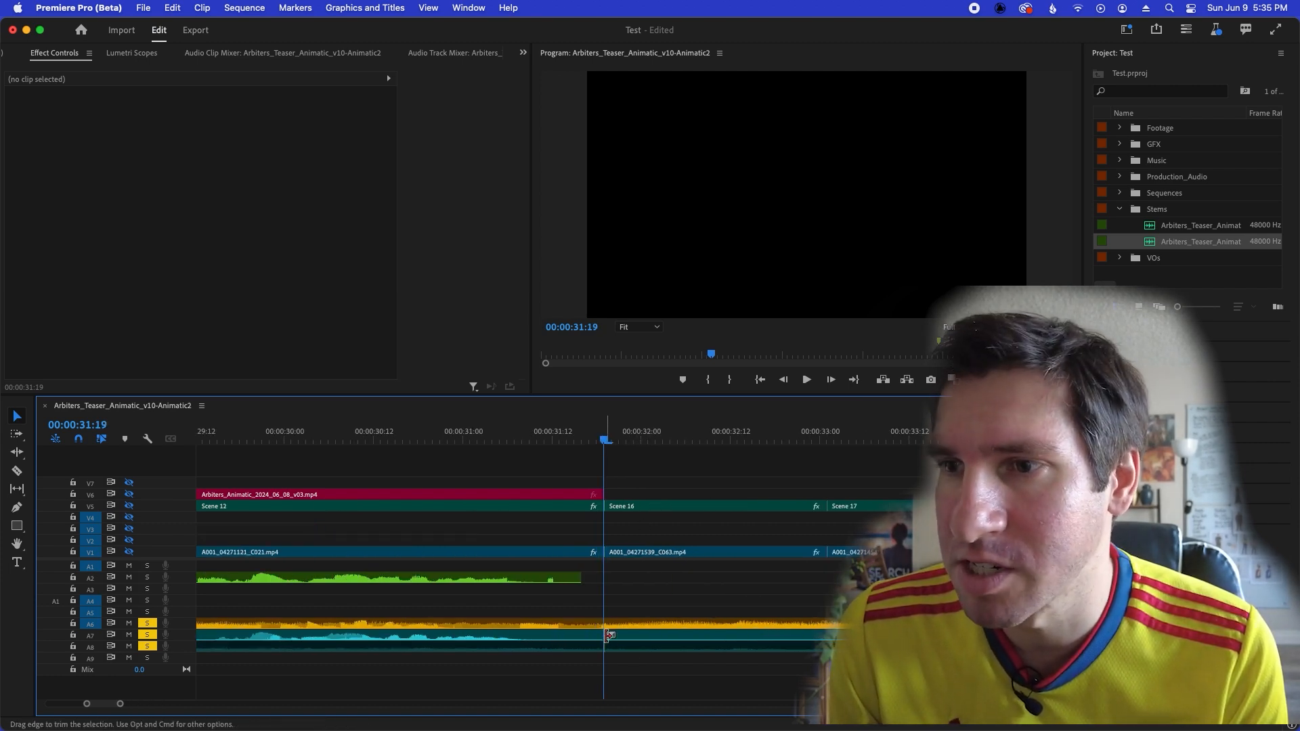
Scrub around the Scene 12 cut at 00:00:28:04, 00:00:26:22 and 00:00:30:11, and review the music and stems on to 00:00:45:12.
key("minus")
key("minus")
key("minus")
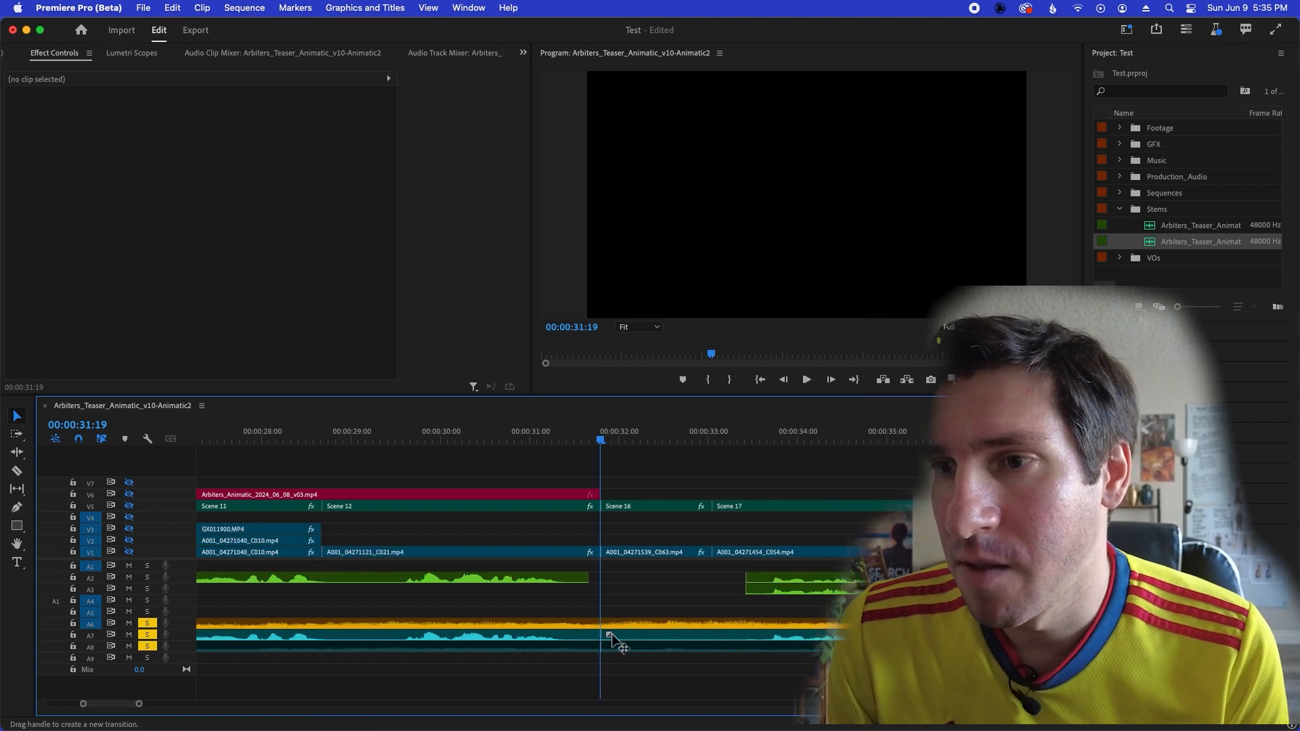
key("minus")
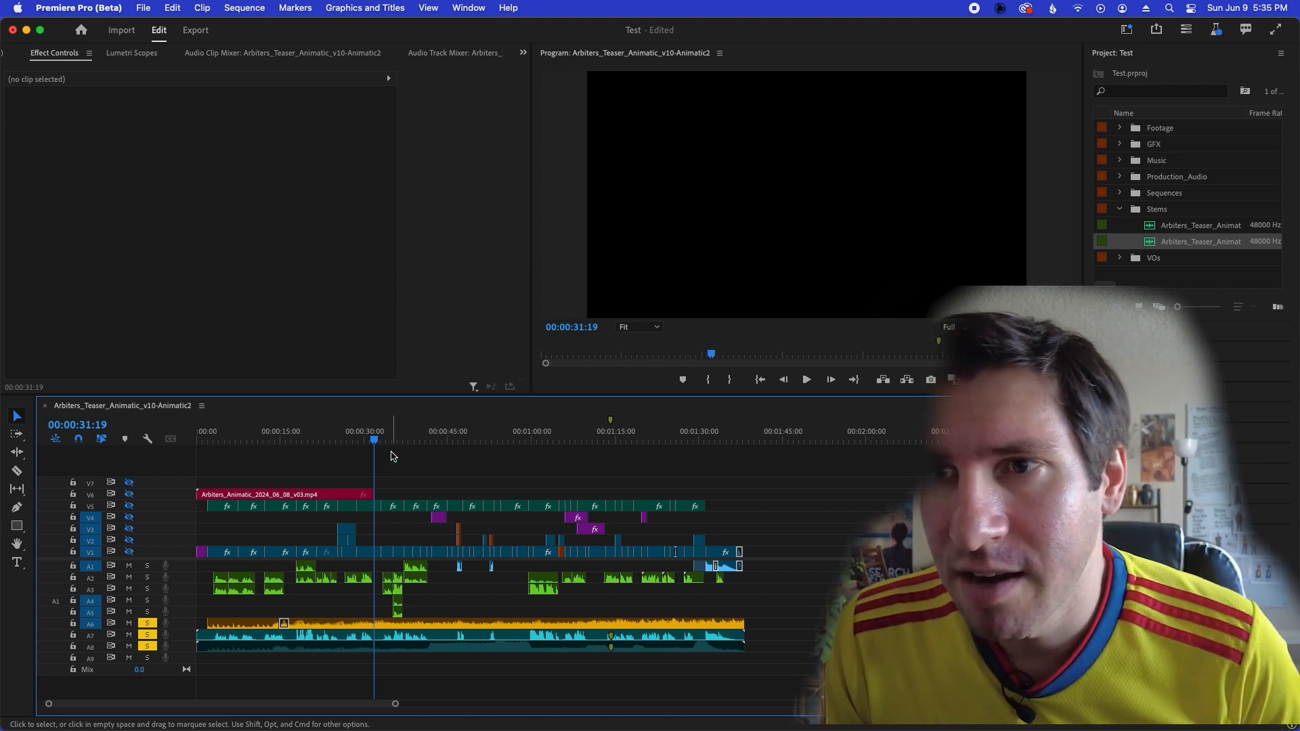
left_click_drag(370, 449, 352, 446)
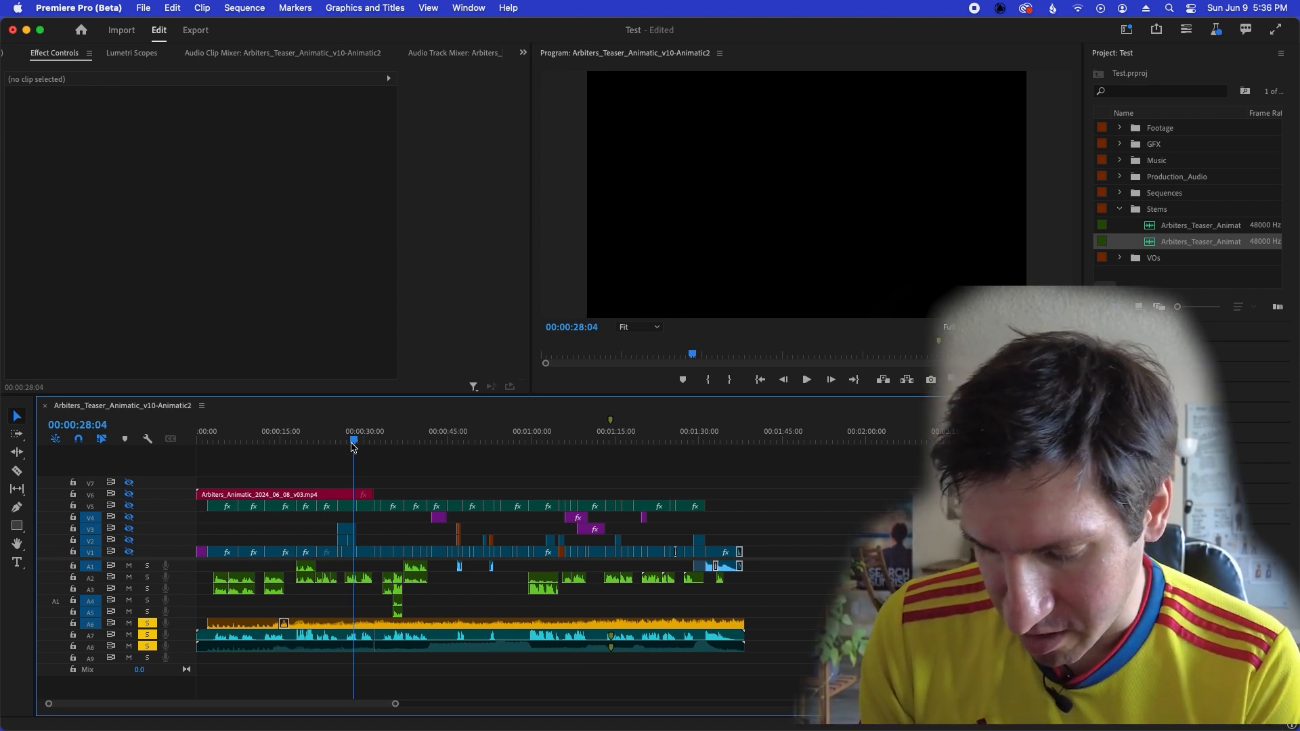
left_click_drag(353, 446, 346, 446)
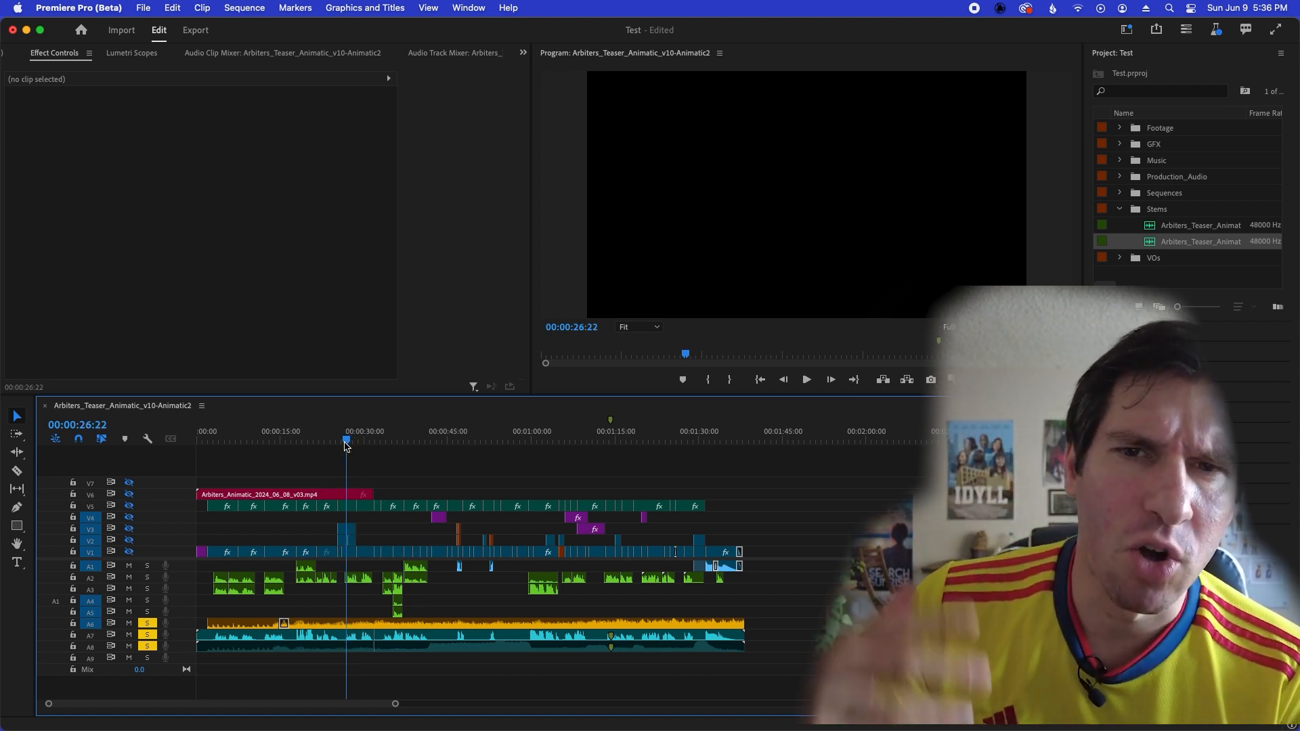
left_click_drag(348, 443, 369, 444)
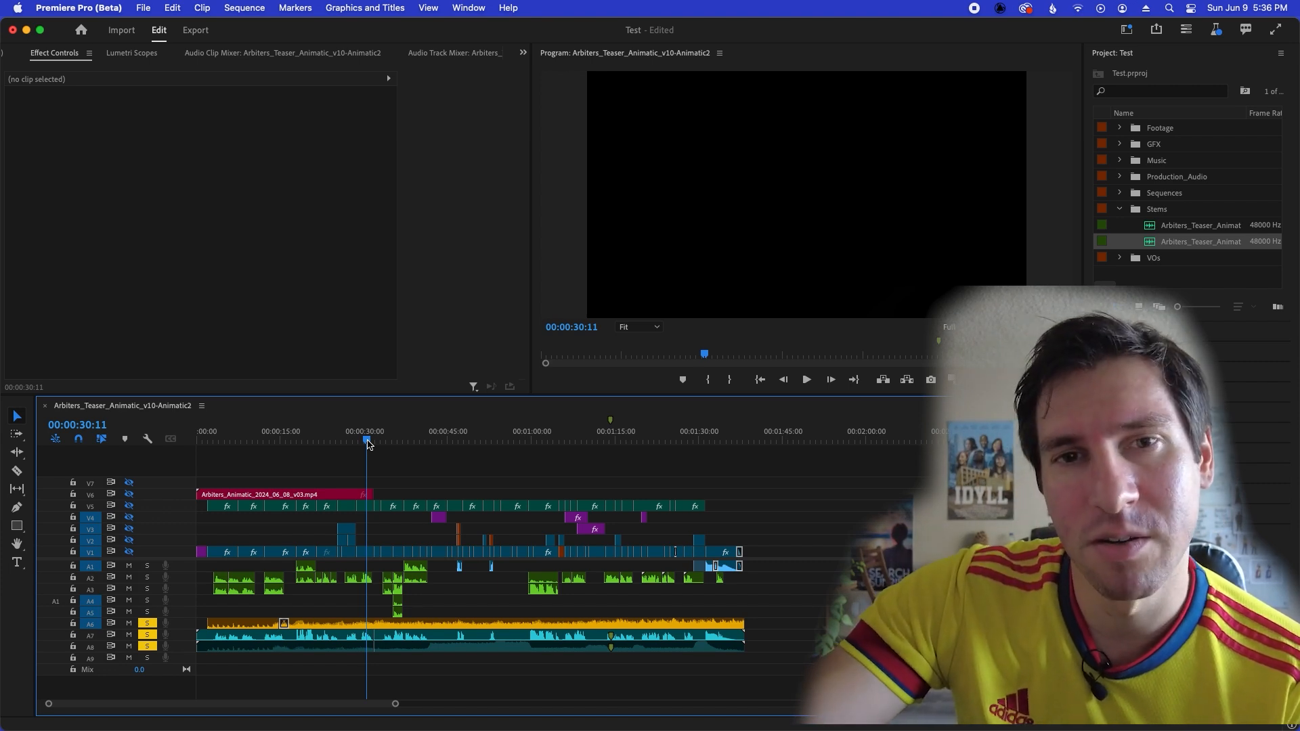
left_click_drag(368, 444, 452, 438)
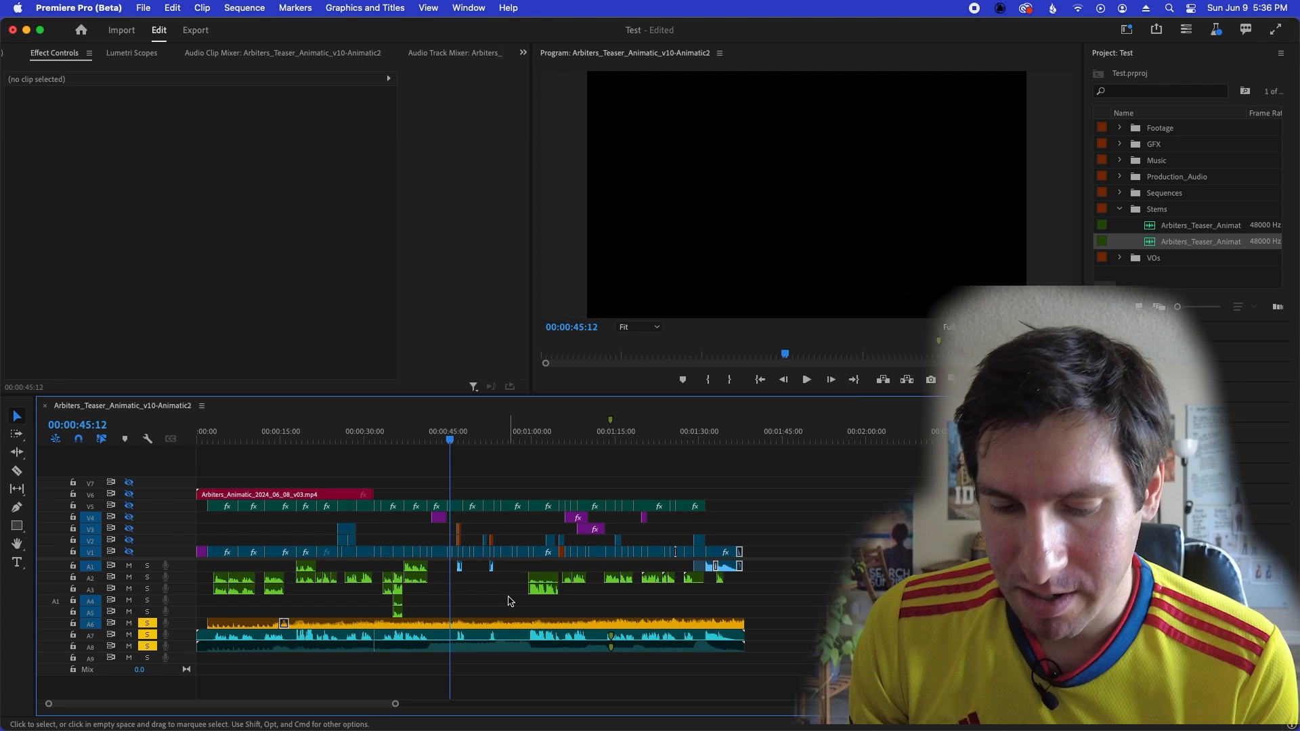
key("equal")
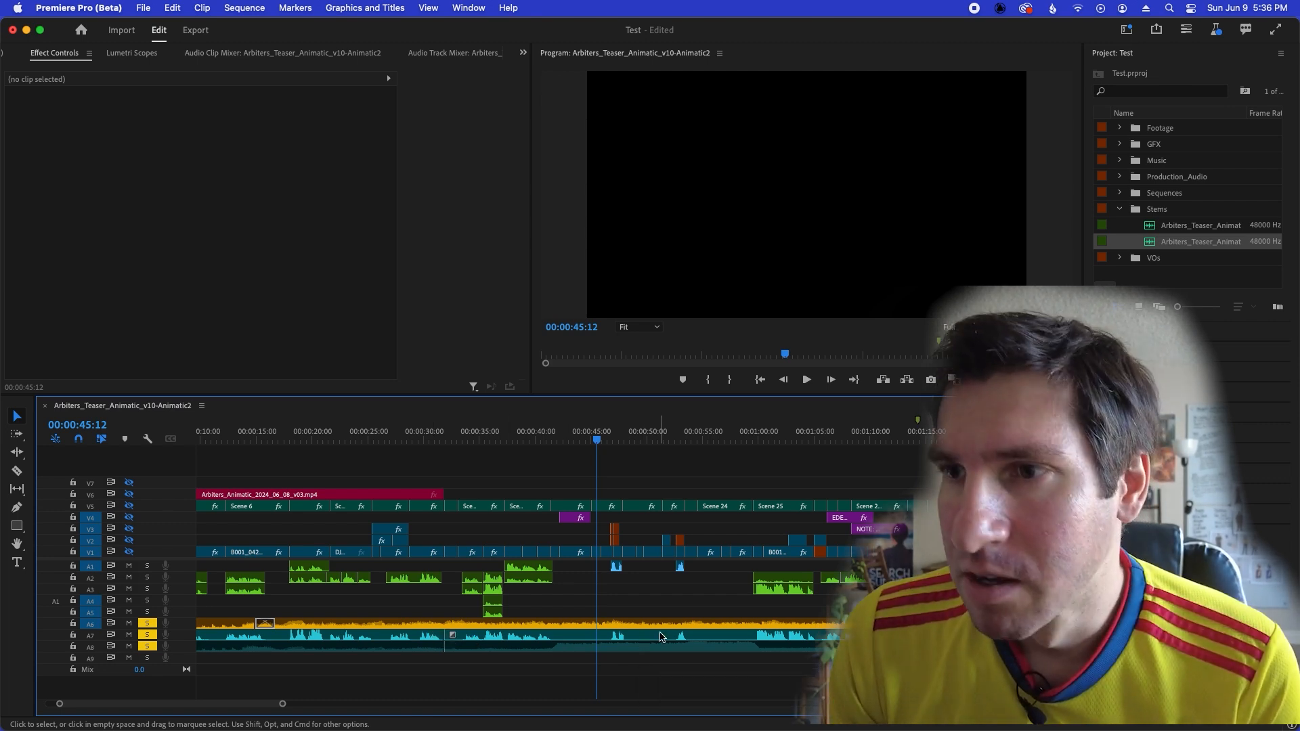
key("minus")
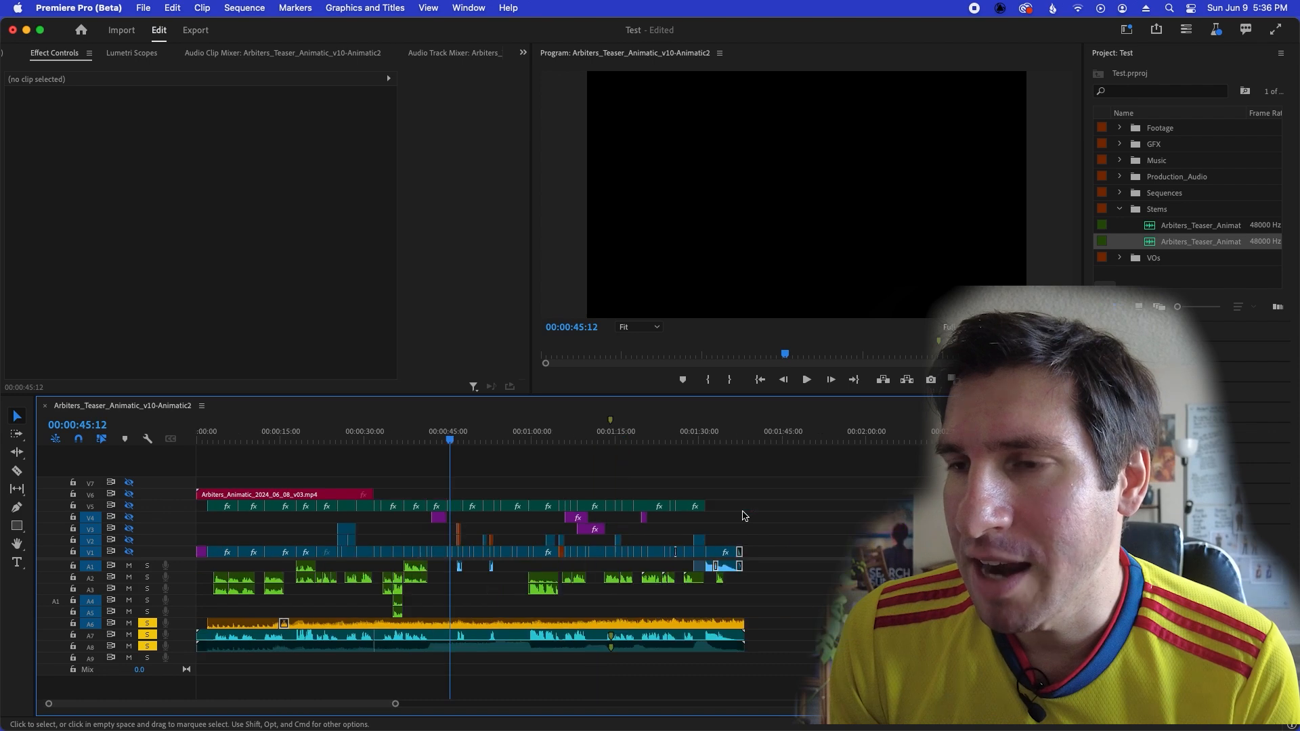
Split the video, music and stem clips on all tracks at 00:01:02:10 and again at 00:01:05:21.
left_click(545, 440)
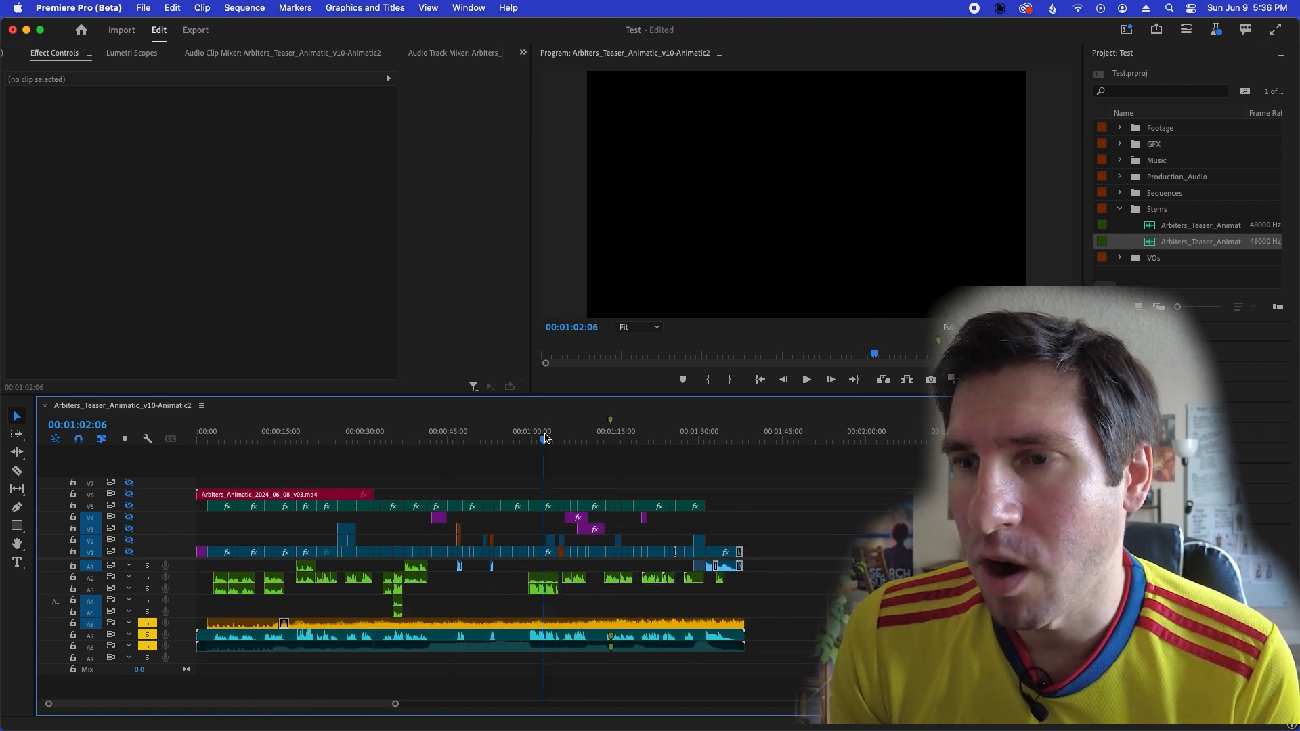
key("equal")
key("equal")
key("equal")
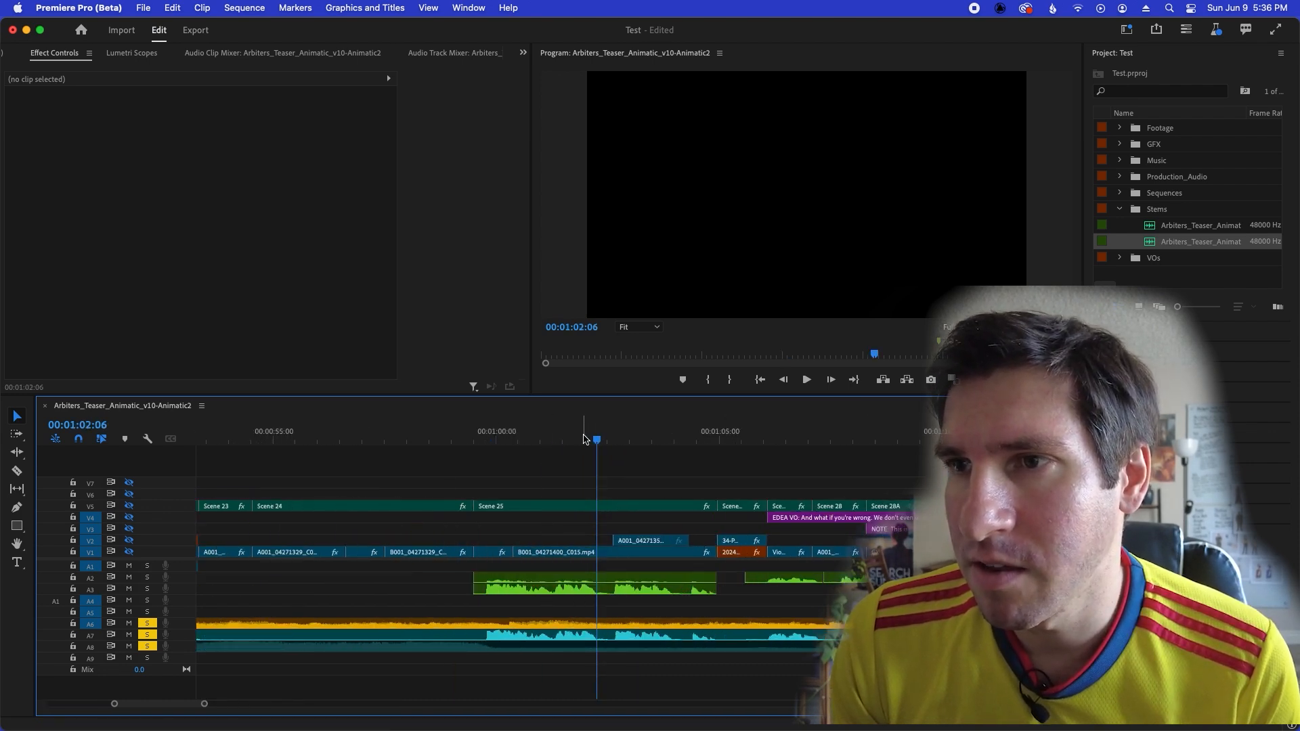
left_click(591, 441)
left_click_drag(591, 442, 604, 441)
key("super+k")
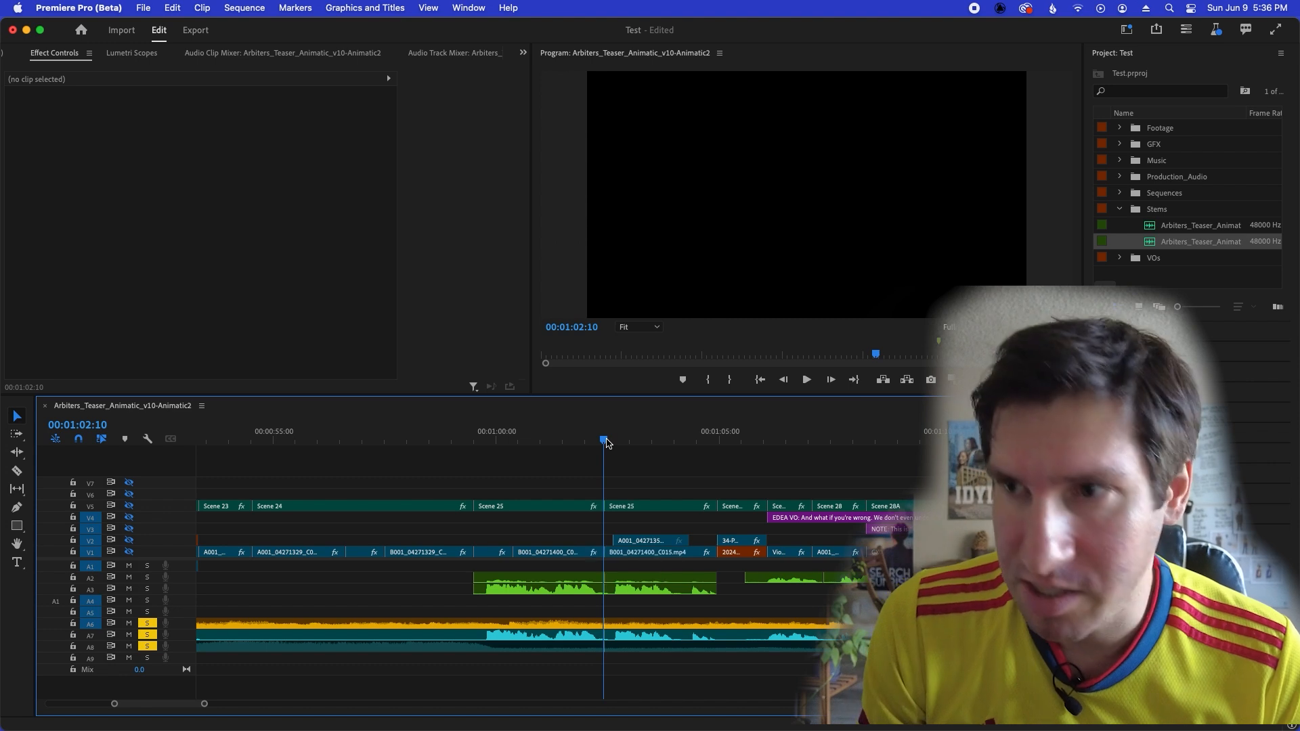
left_click(758, 440)
key("super+k")
Delete all clips between the two new cuts and close the resulting gap across the tracks.
left_click_drag(635, 476, 741, 646)
key("Delete")
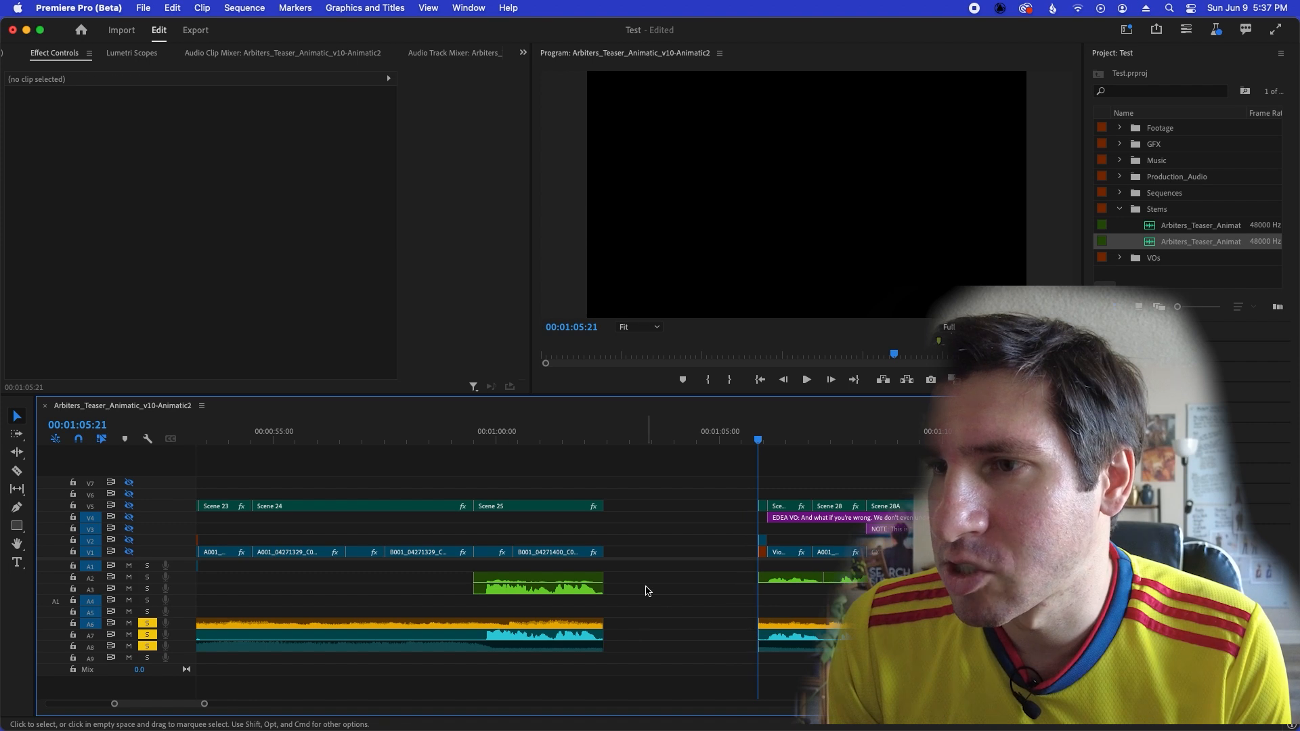
left_click(632, 576)
key("Delete")
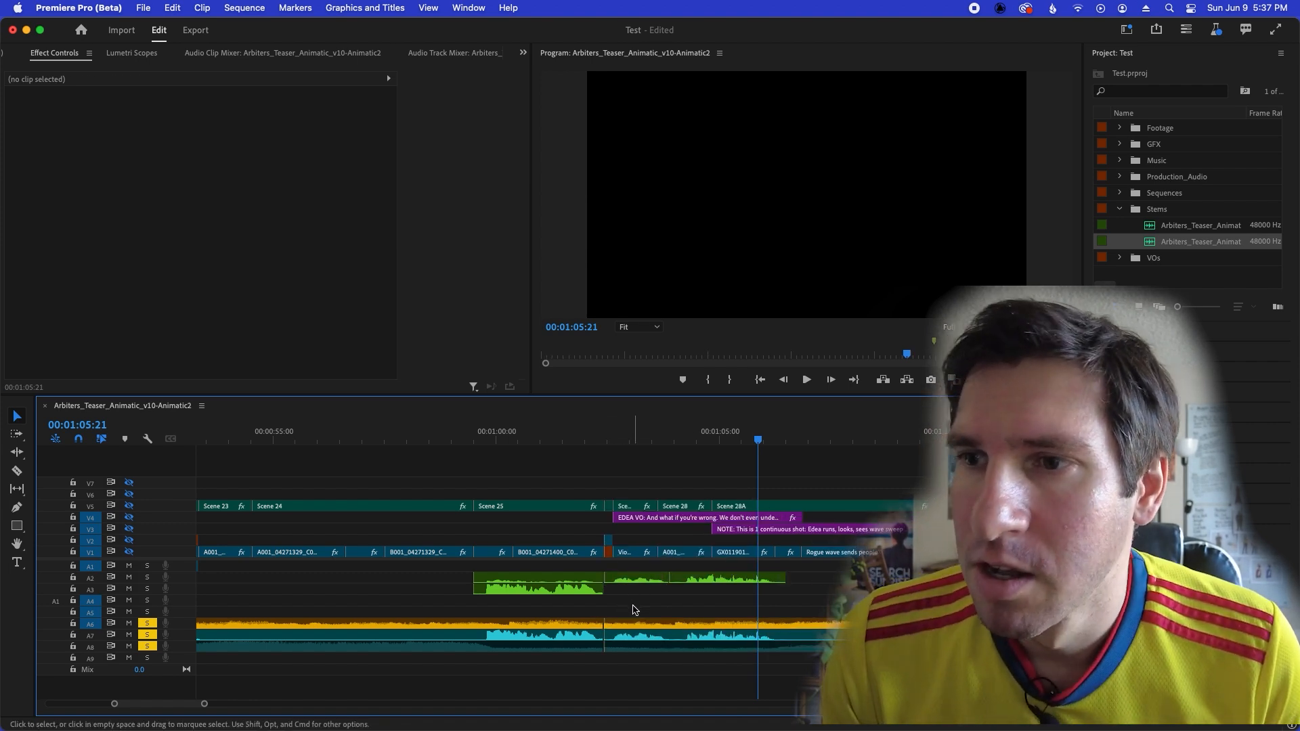
Place the playhead at 00:01:02:00, just before the new cut, and examine how the music and stems meet there.
left_click(587, 440)
key("minus")
key("minus")
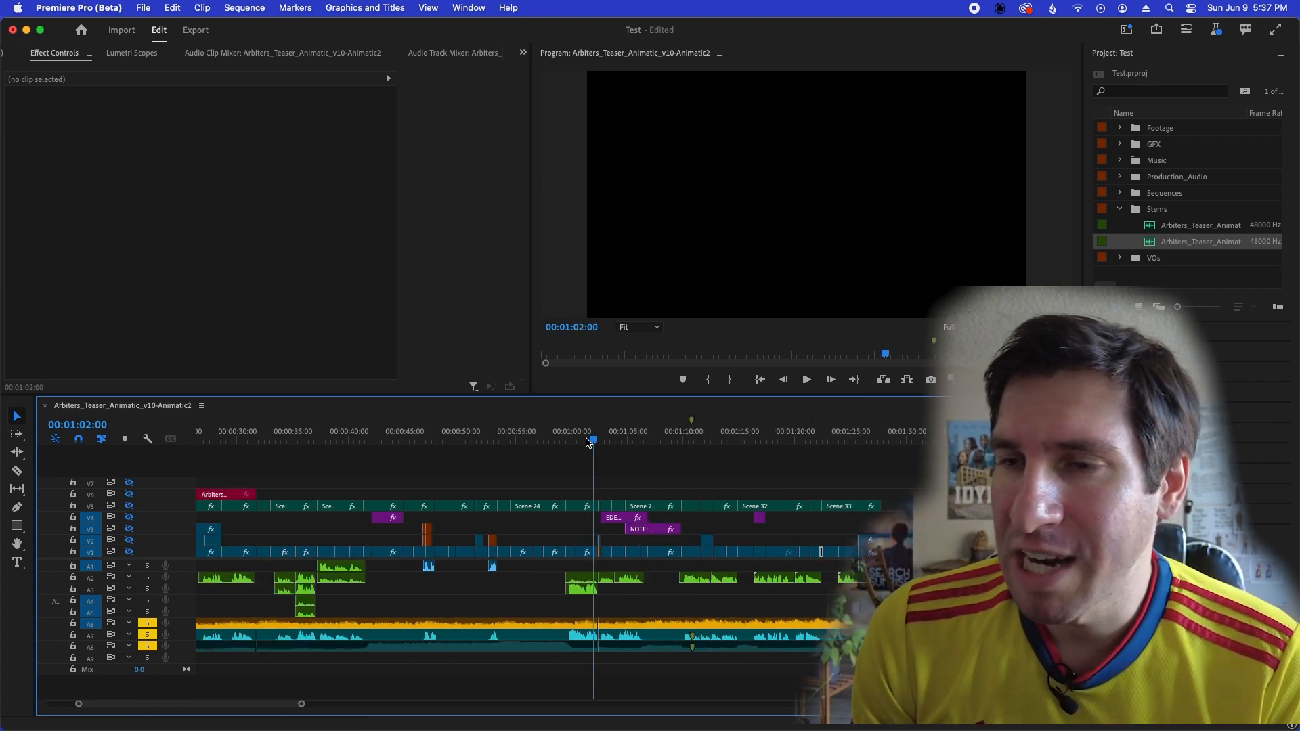
key("equal")
key("equal")
key("equal")
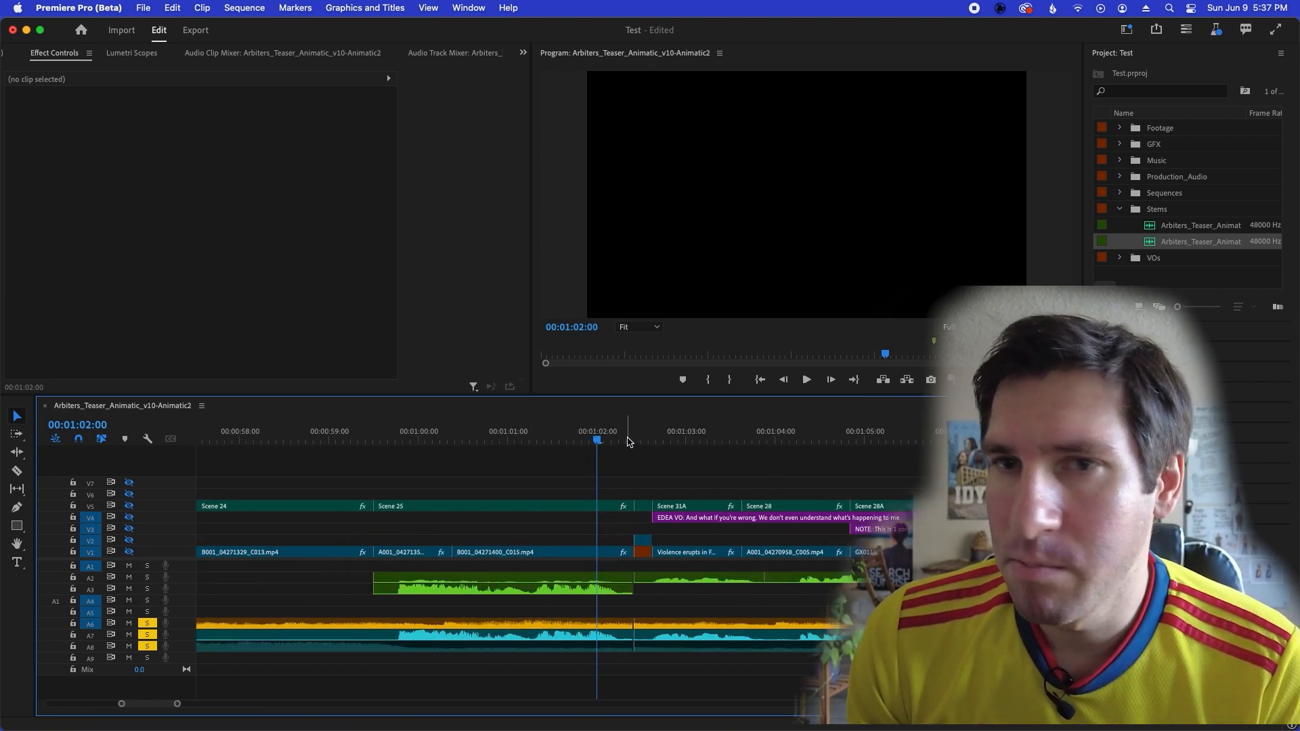
key("minus")
key("minus")
key("minus")
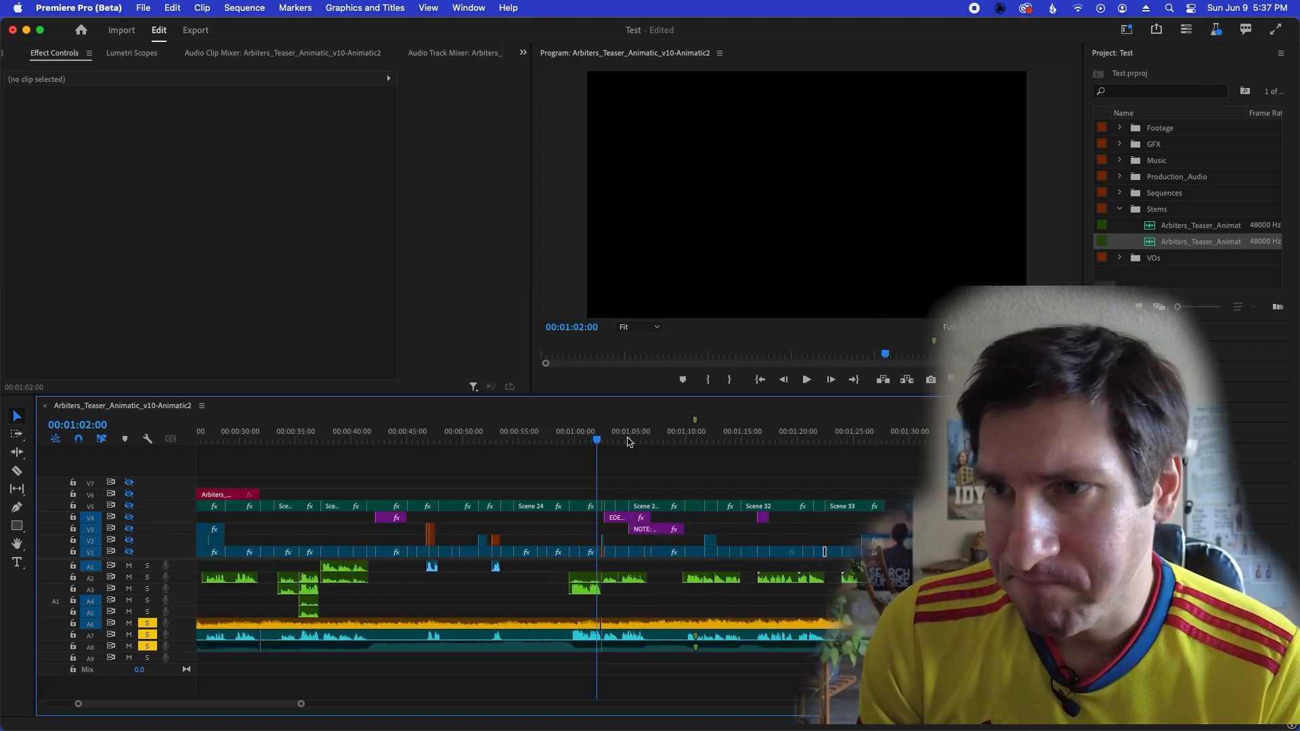
Move the playhead past the new cut to 00:01:02:17 and review the edit closely and within the whole sequence.
left_click(591, 440)
left_click_drag(591, 440, 608, 442)
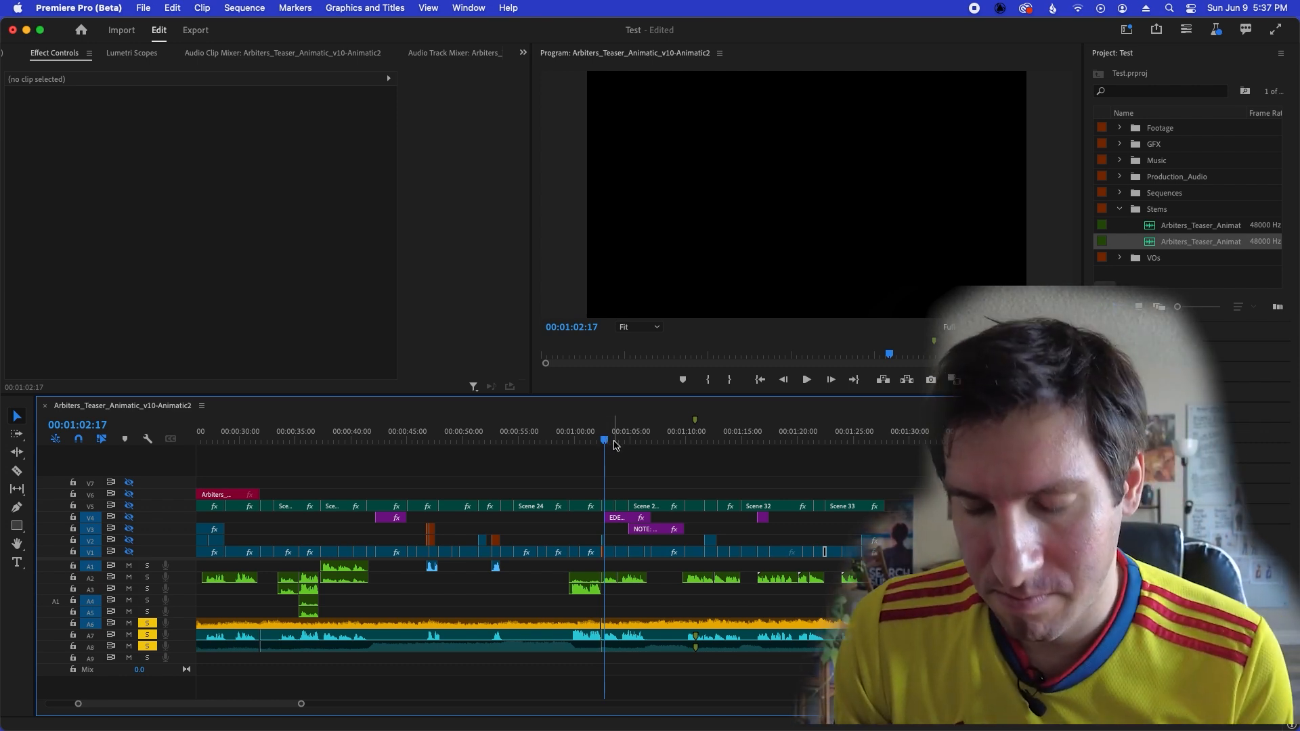
key("equal")
key("equal")
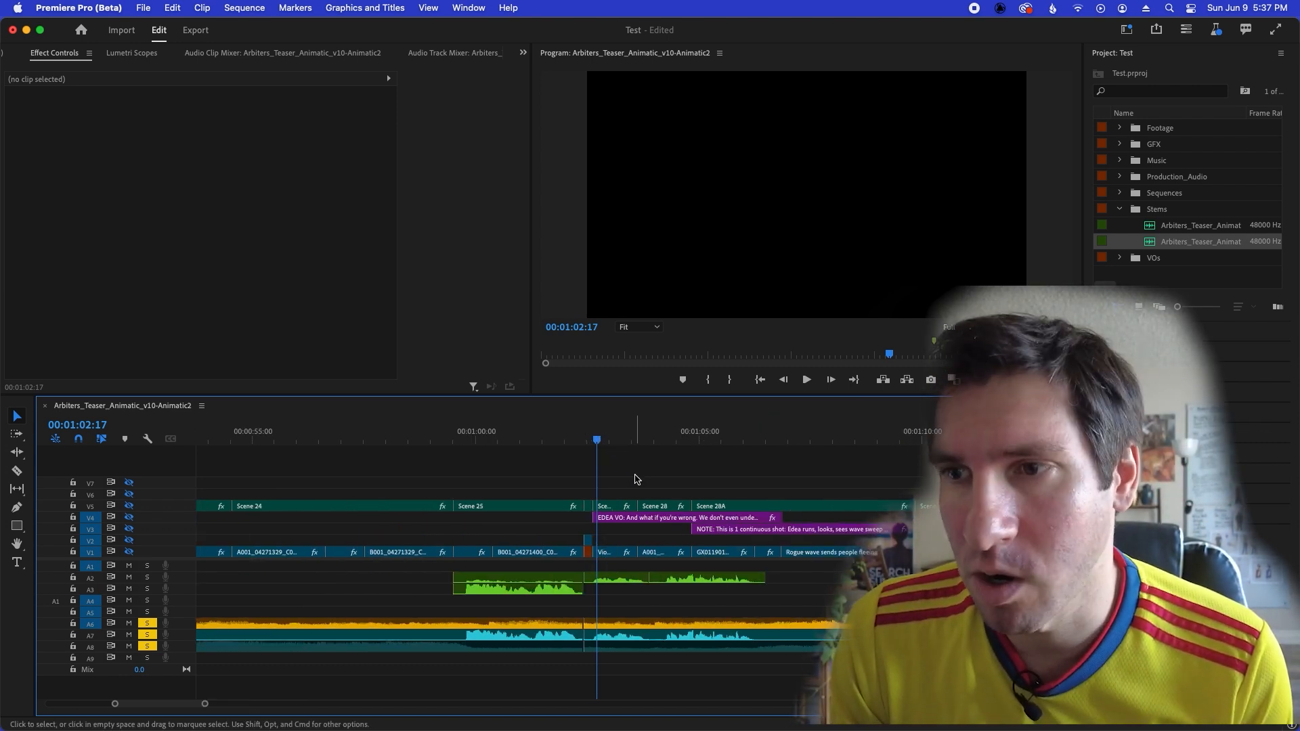
key("minus")
key("minus")
key("equal")
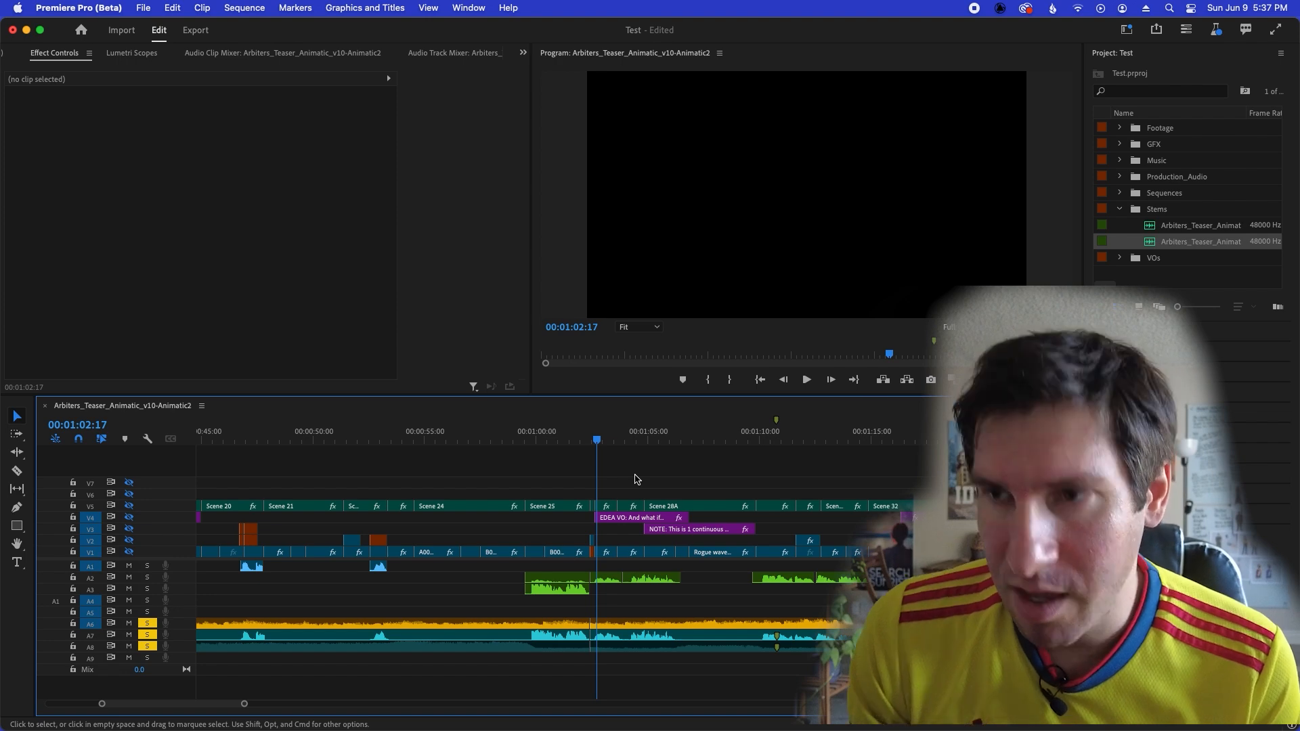
key("minus")
key("minus")
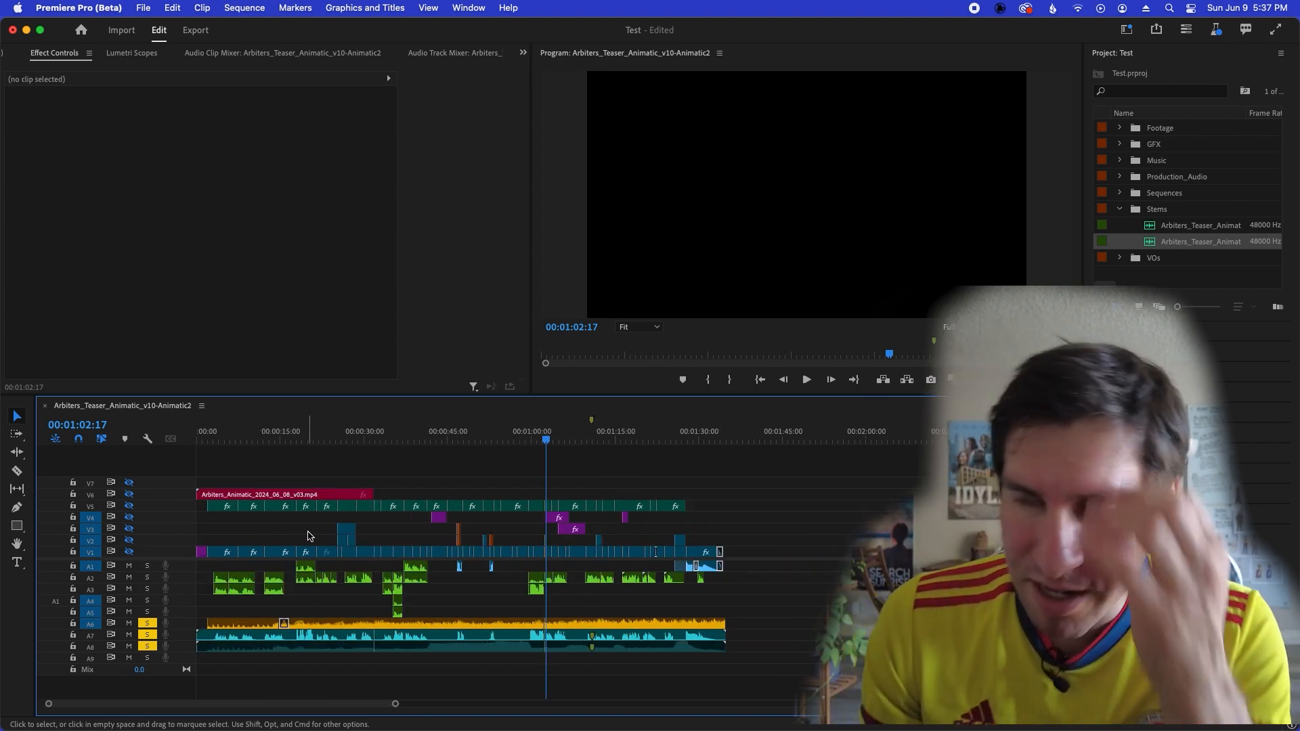